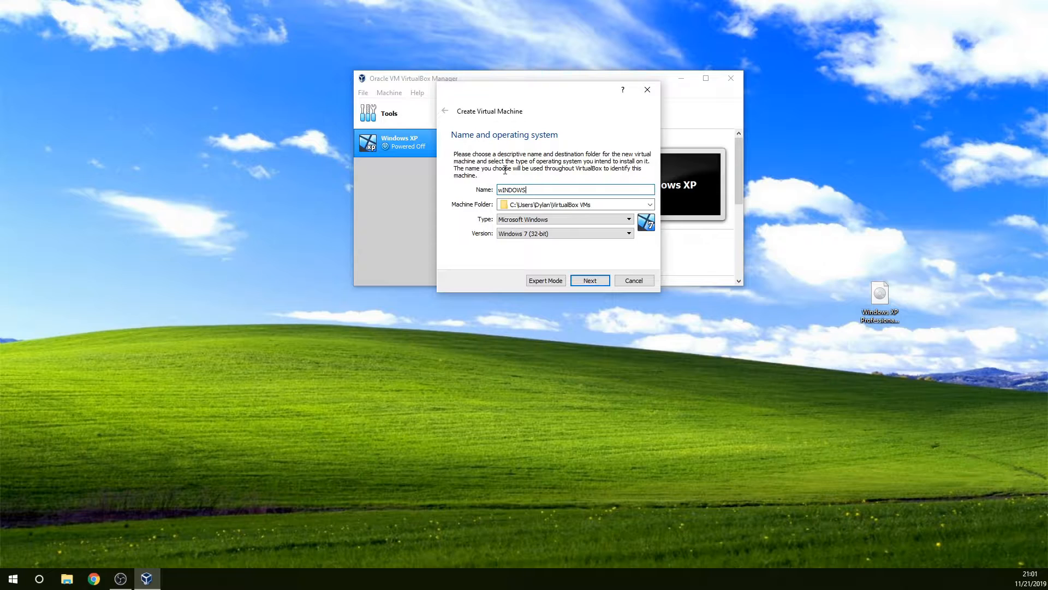
Step: Name the new virtual machine Windows XP
key(BackSpace)
key(BackSpace)
key(BackSpace)
key(BackSpace)
key(BackSpace)
key(BackSpace)
key(BackSpace)
text(Windows XP)
Step: Set the machine folder to the VirtualBox folder on drive HDD (E:)
click(650, 204)
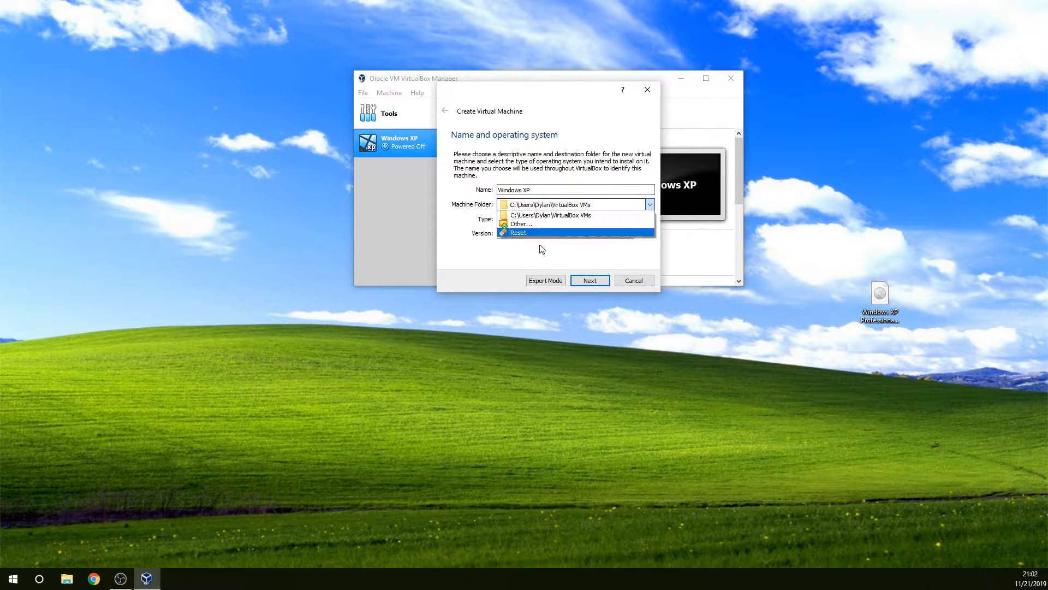
click(523, 224)
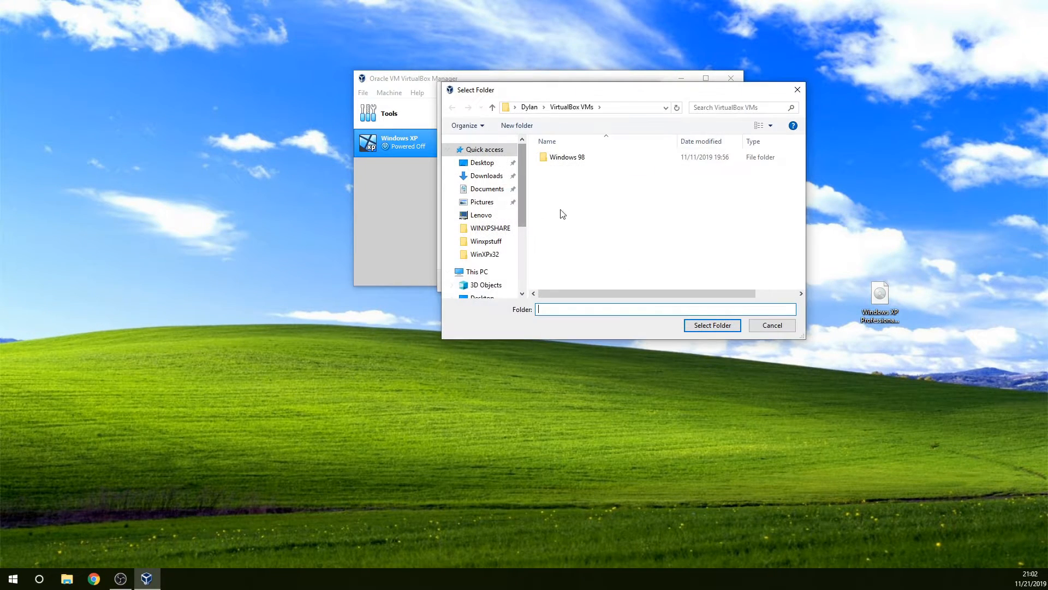
drag(523, 212, 494, 293)
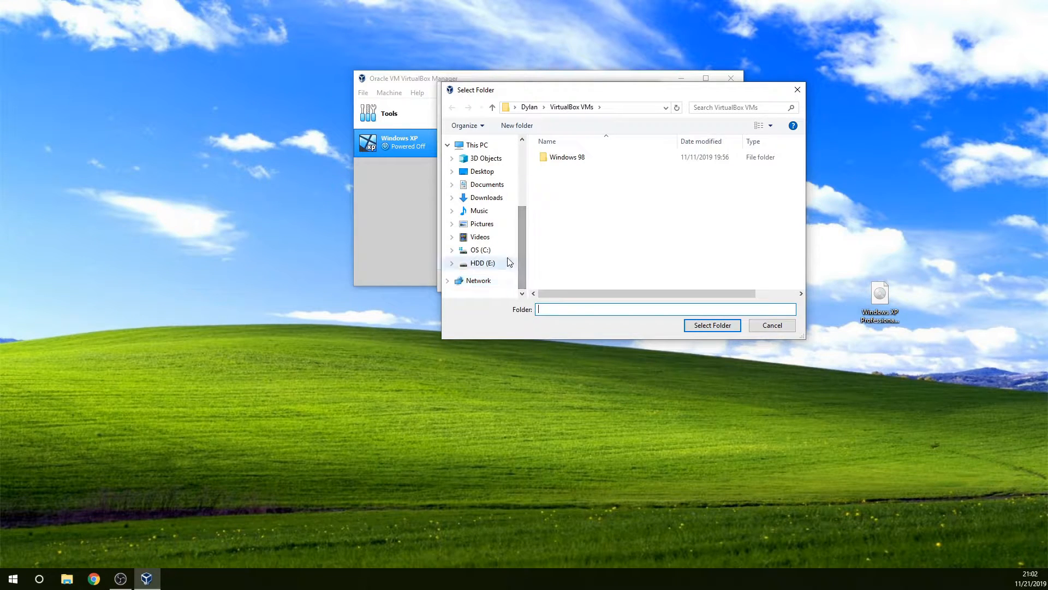
click(479, 263)
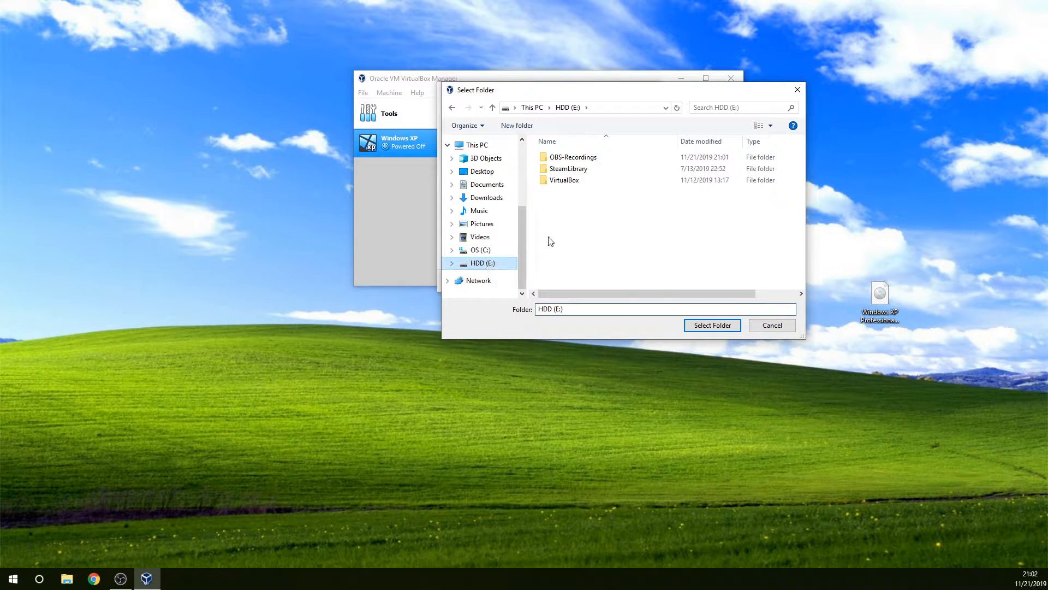
right_click(585, 212)
click(613, 216)
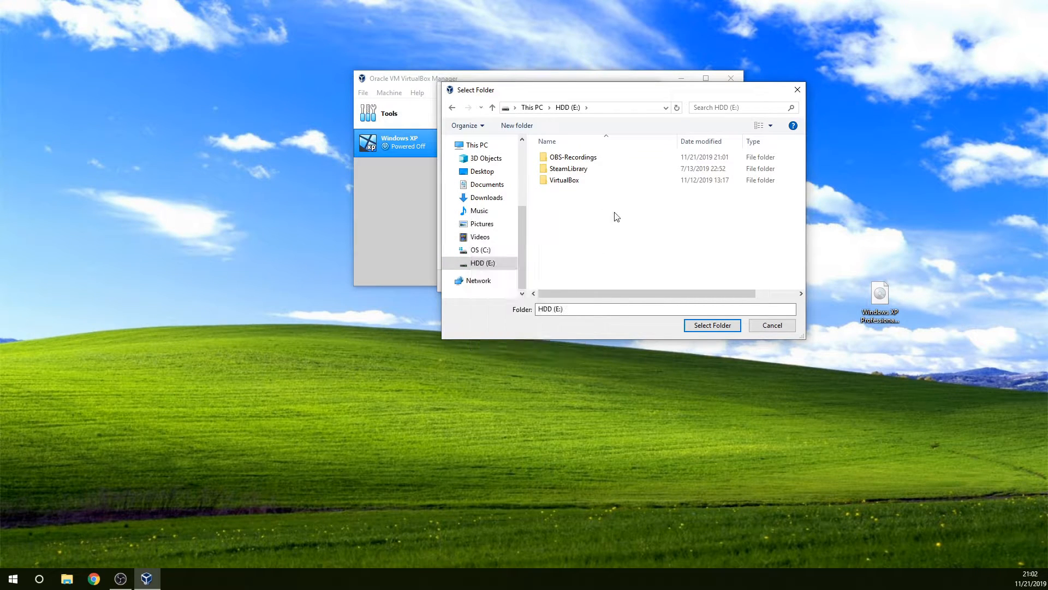
double_click(592, 181)
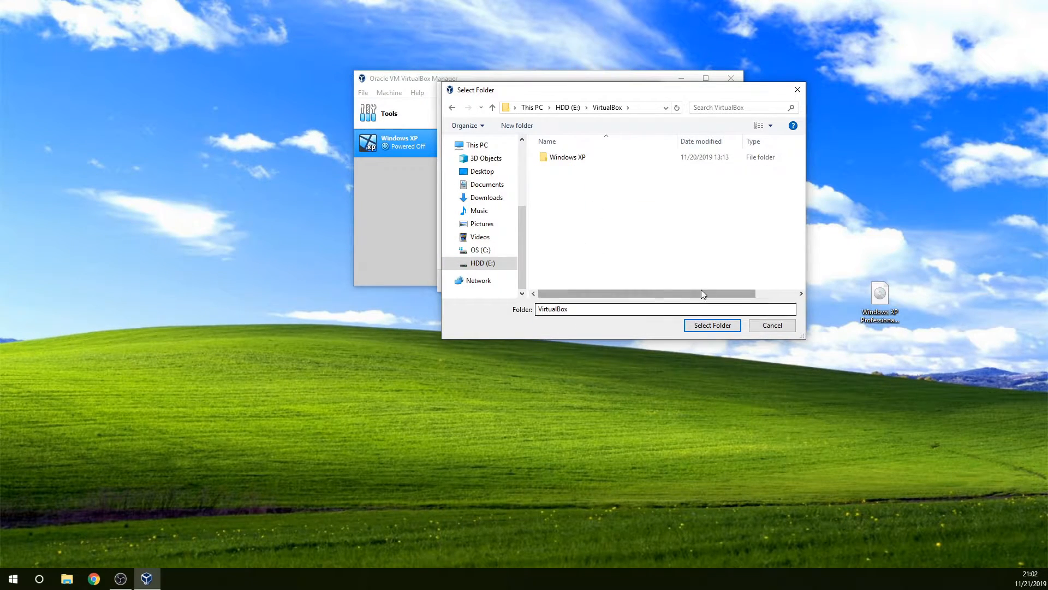
click(700, 327)
Step: Rename the new machine Windows XP 2, keep type Microsoft Windows and version Windows XP (32-bit), and continue to the memory size
click(544, 186)
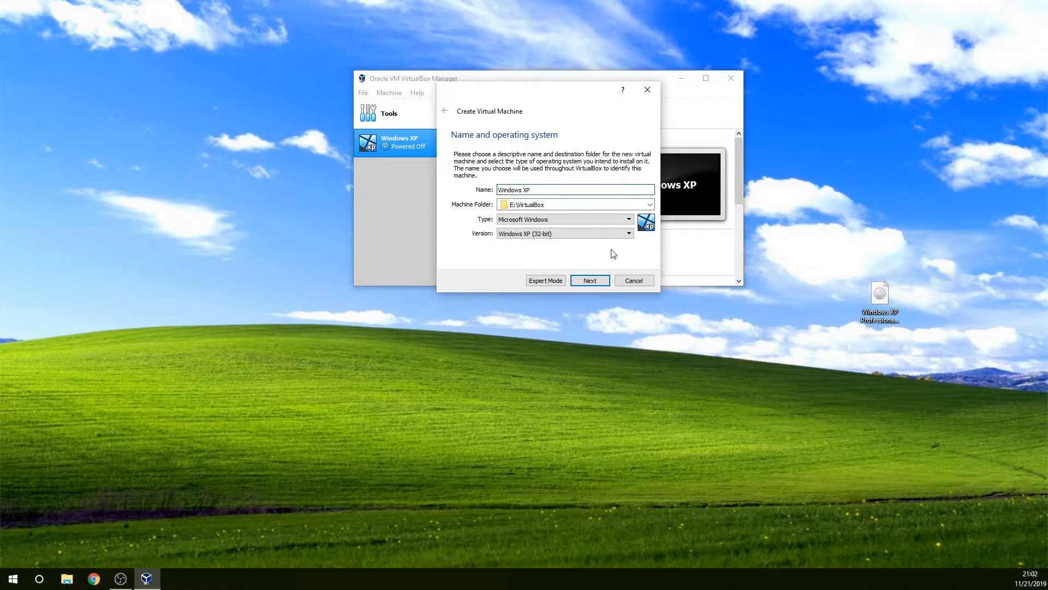
click(581, 219)
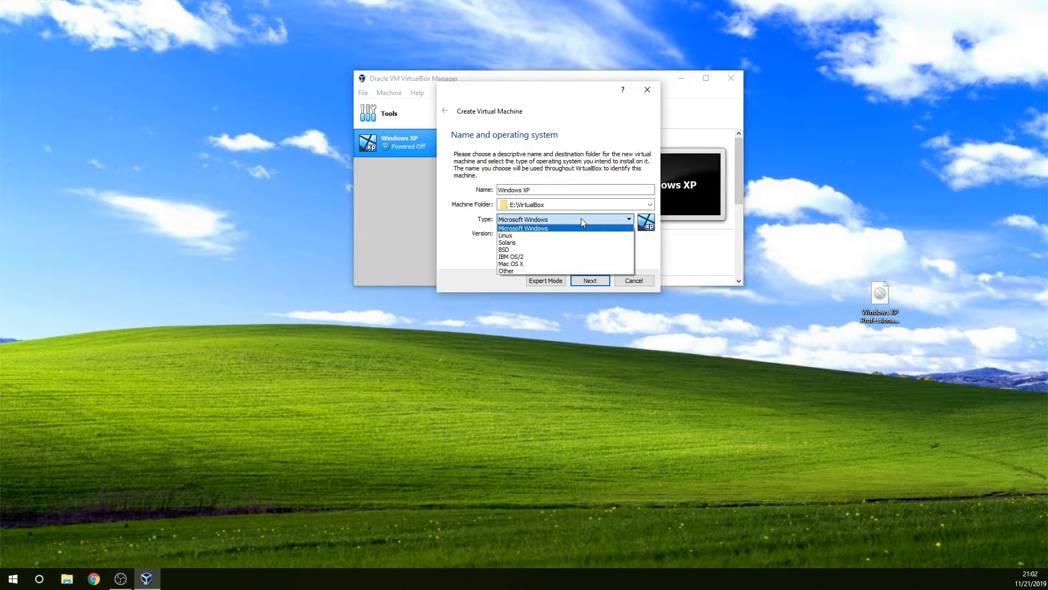
click(581, 219)
click(573, 231)
click(573, 234)
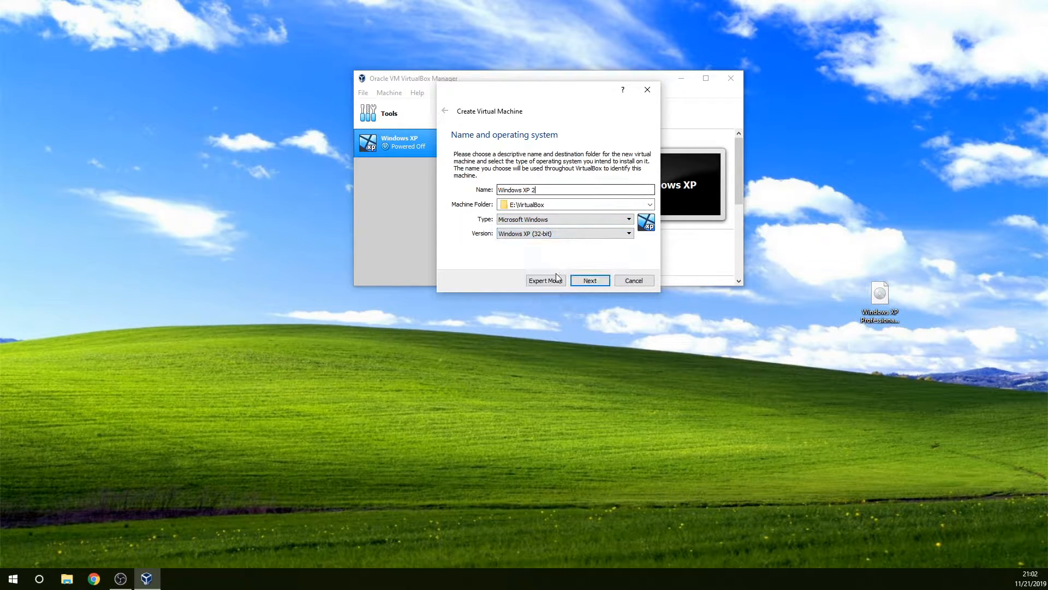
click(590, 280)
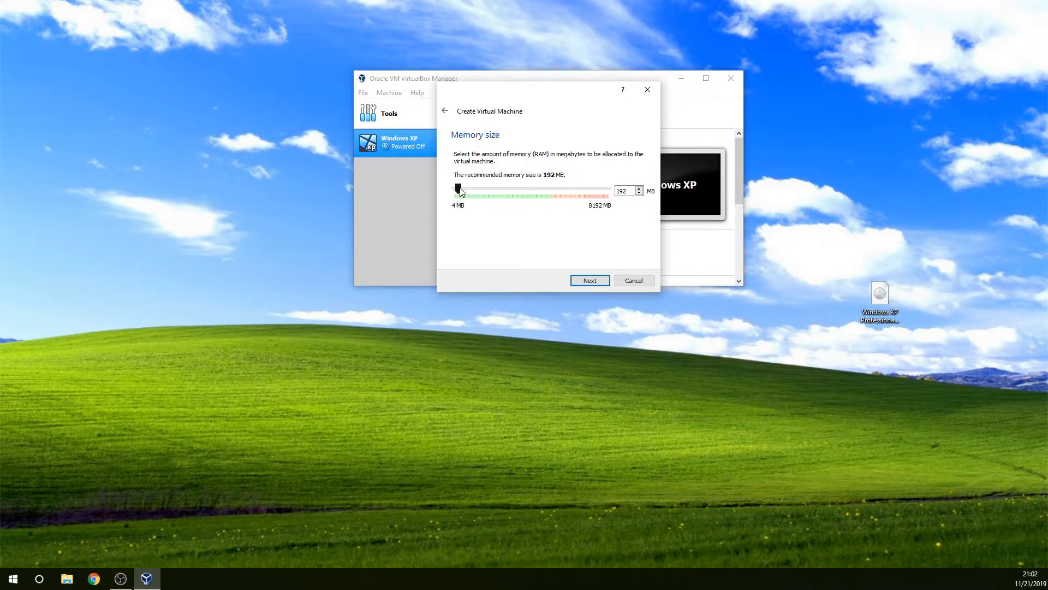
Step: Allocate 2048 MB of memory and choose to create a new virtual hard disk for the machine
drag(459, 188, 497, 182)
click(592, 279)
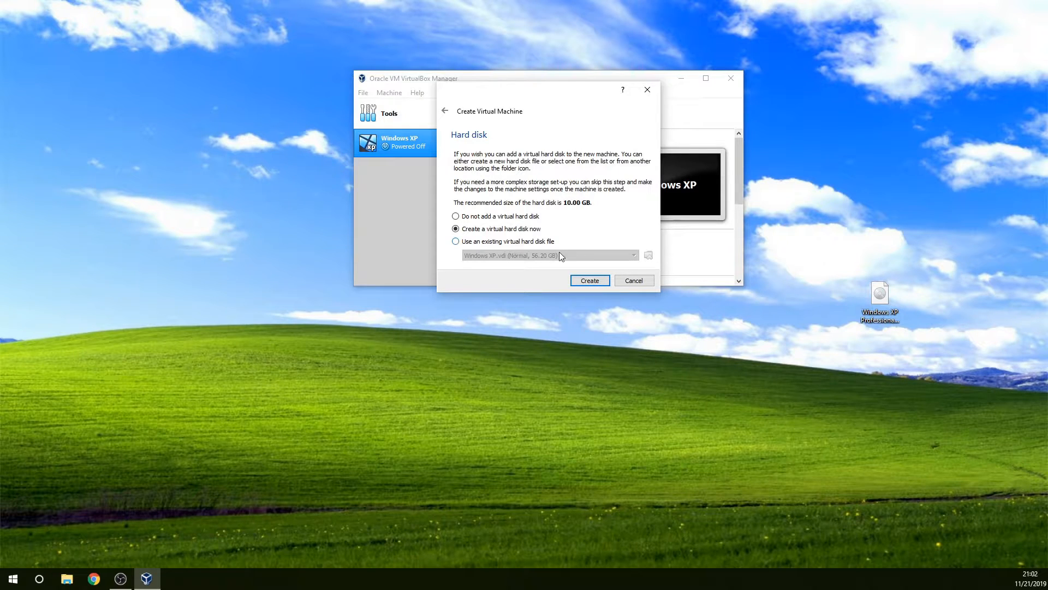
click(585, 282)
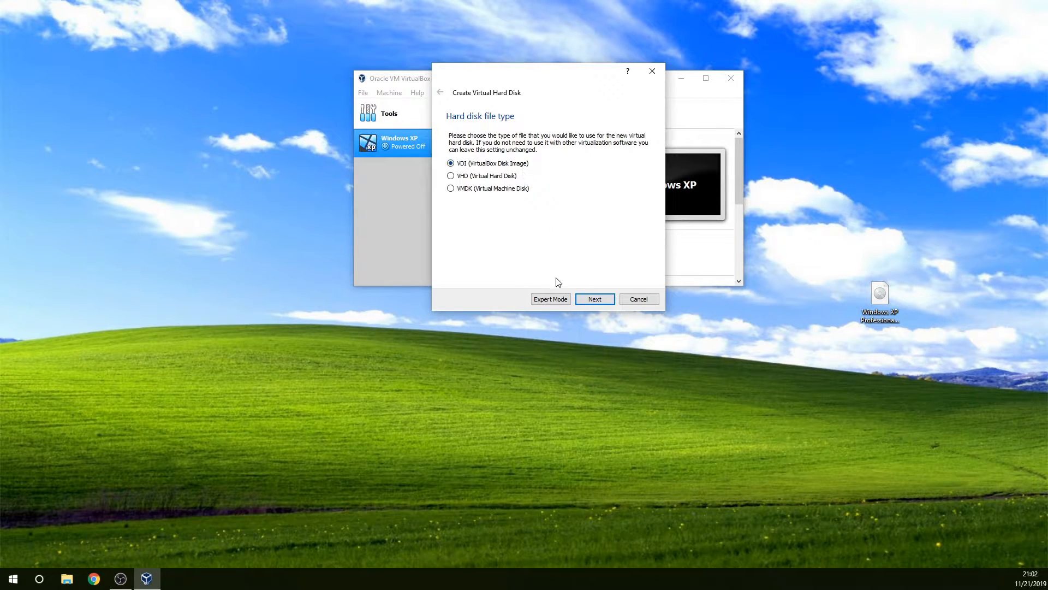
Step: Create the hard disk as a fixed-size 10 GB VDI file in the Windows XP 2 folder
click(584, 302)
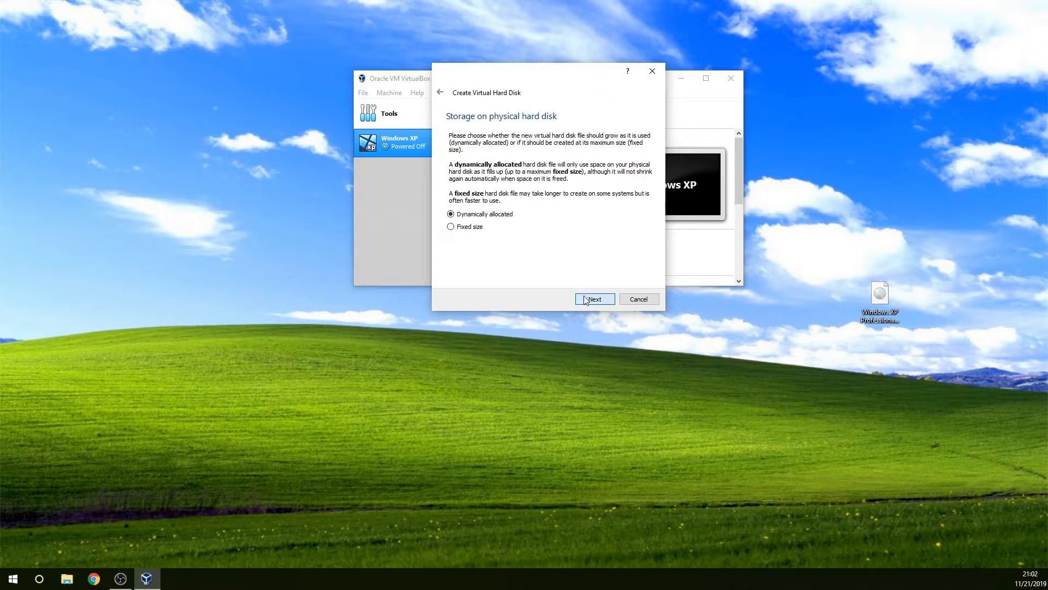
click(469, 227)
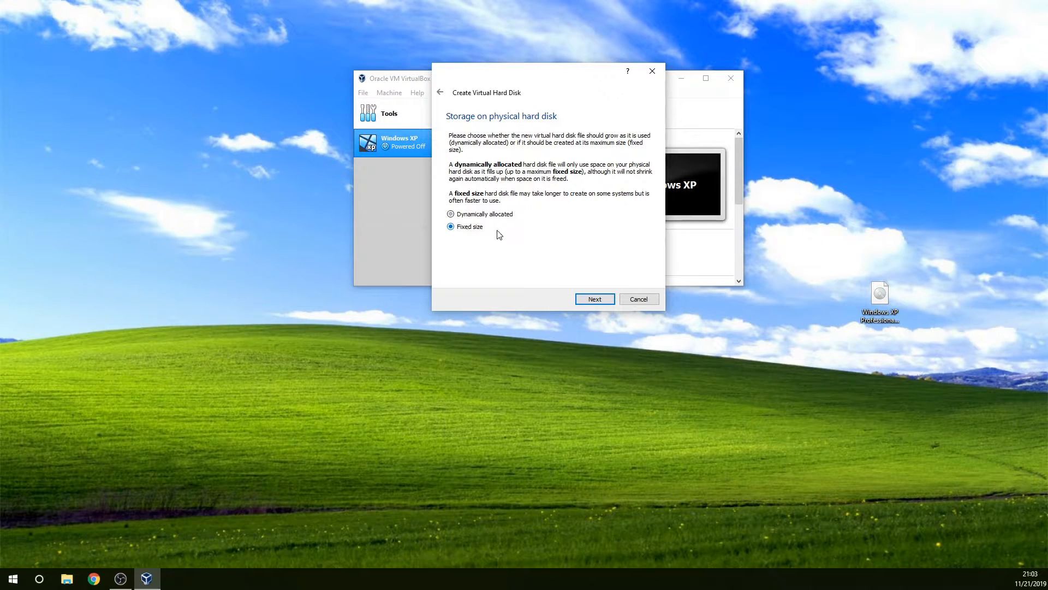
click(596, 300)
click(573, 156)
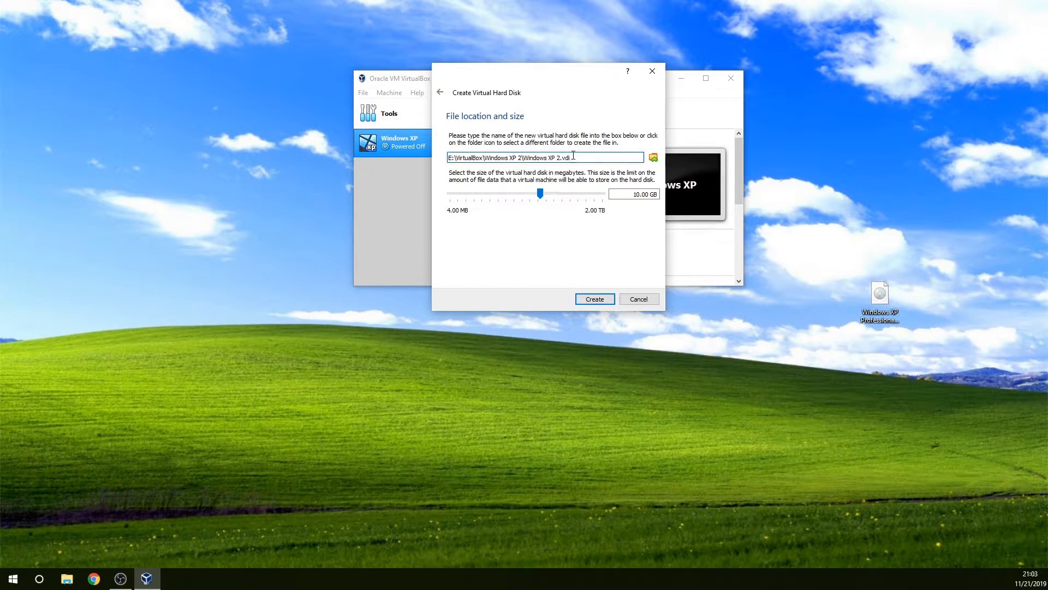
click(588, 302)
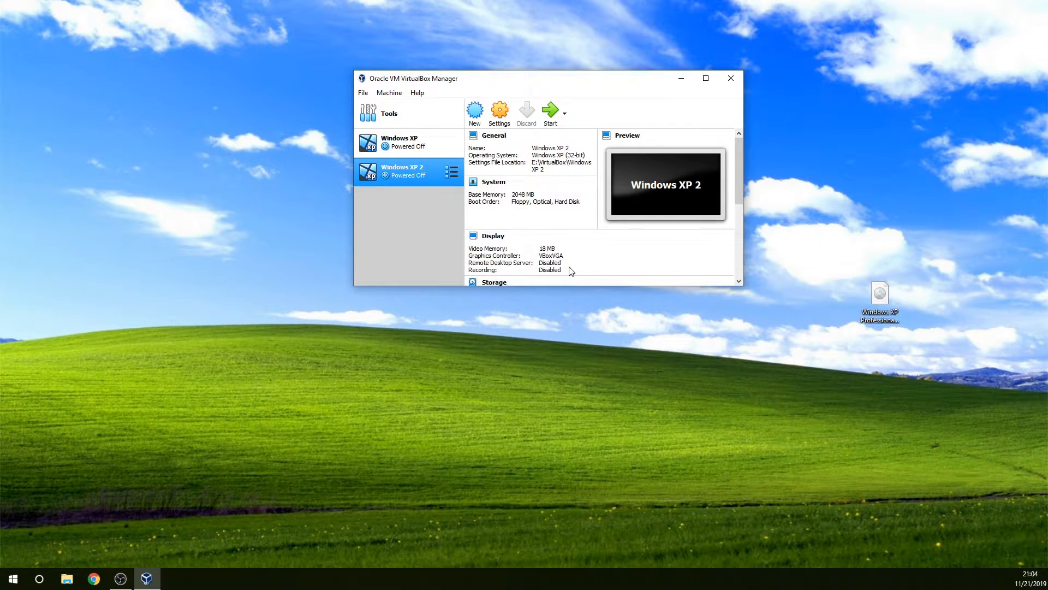
Step: Open the settings of Windows XP 2 and examine its General and System options, including processor and acceleration
click(410, 142)
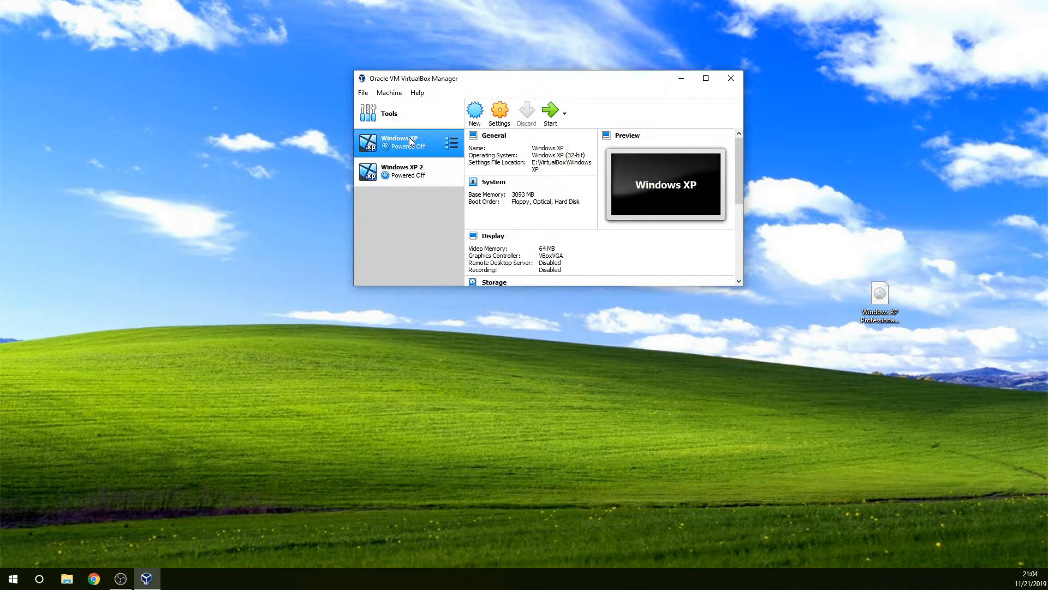
click(405, 175)
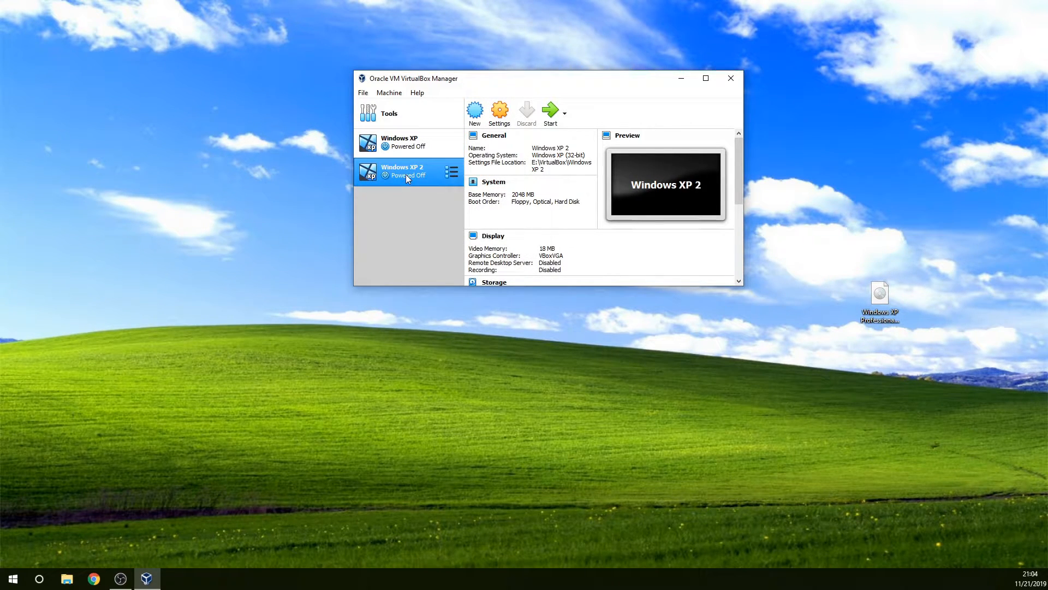
click(502, 109)
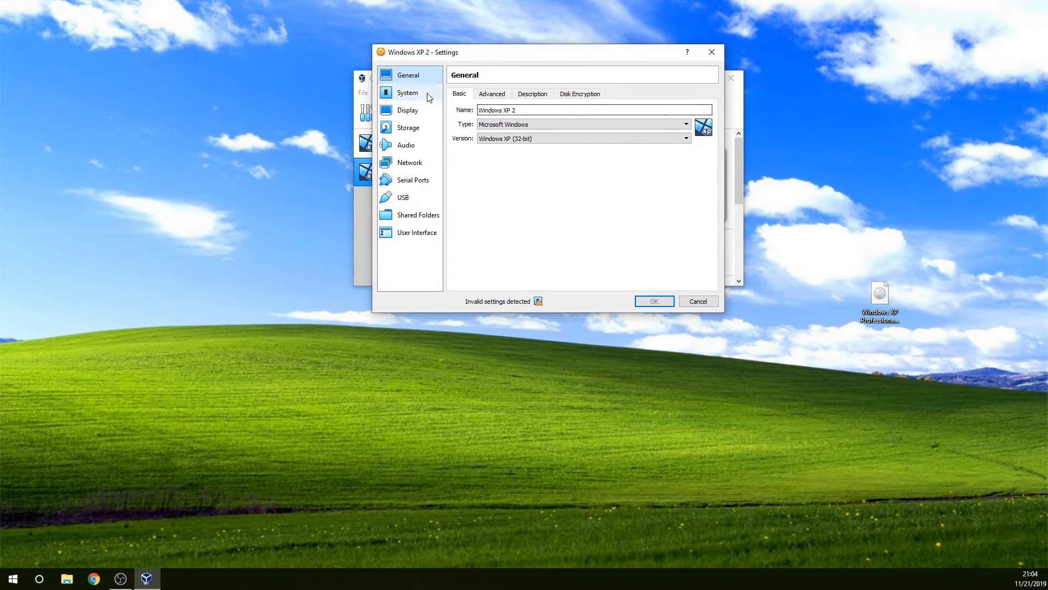
click(492, 94)
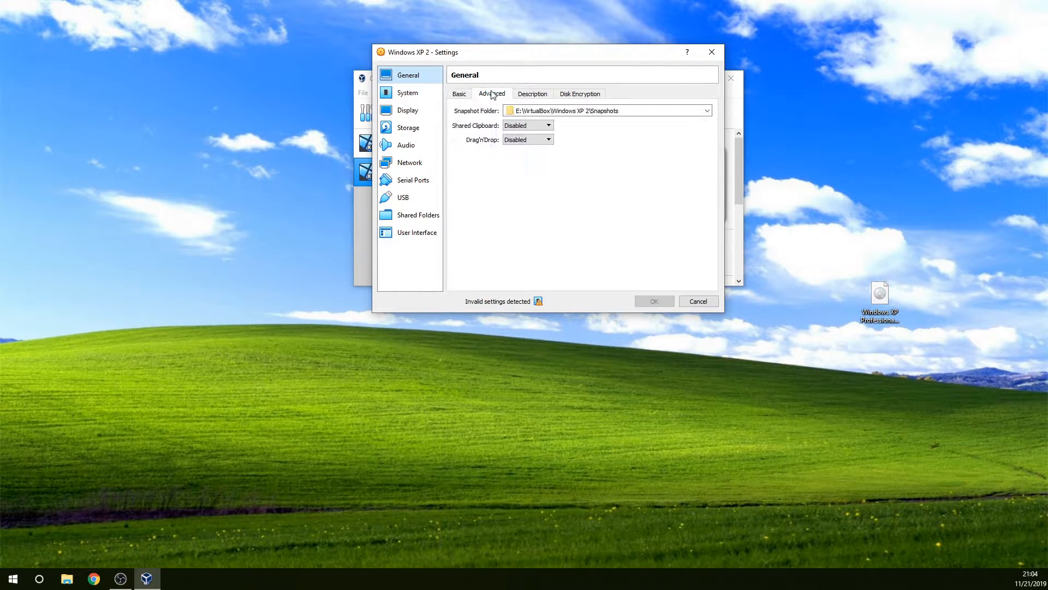
click(531, 95)
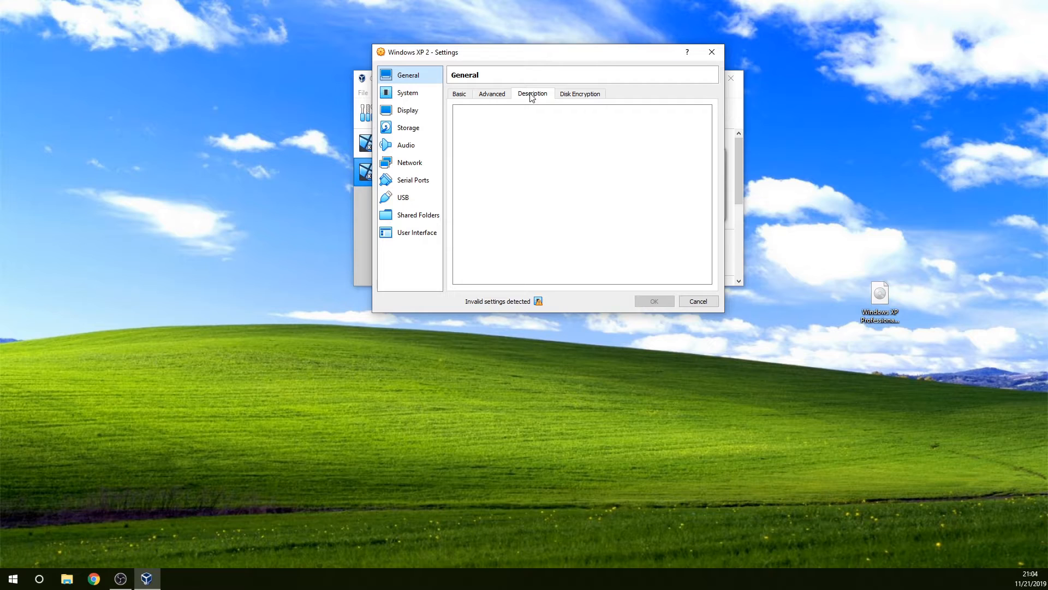
click(568, 96)
click(409, 93)
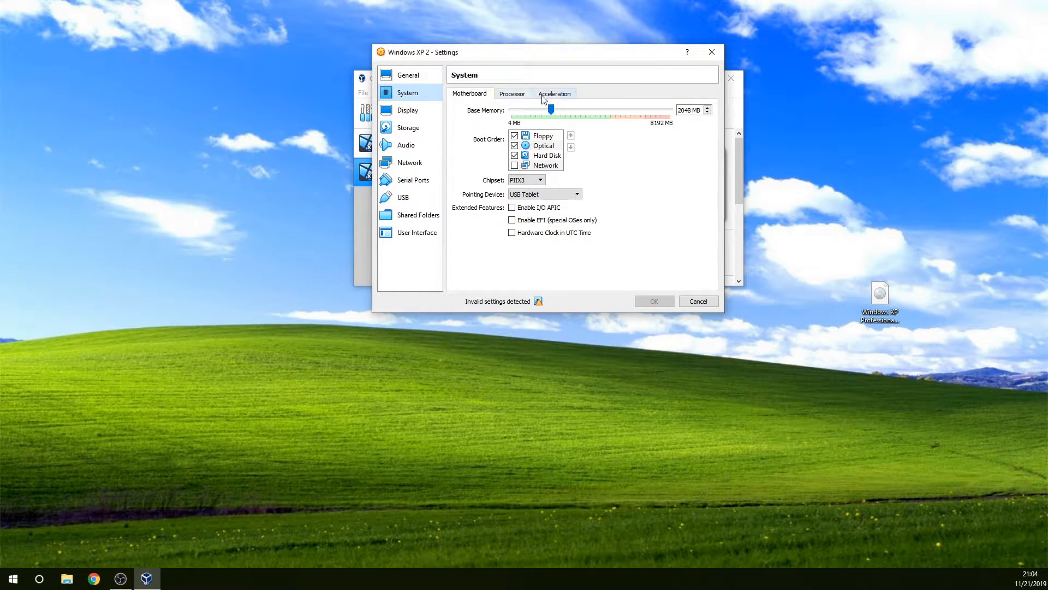
click(522, 95)
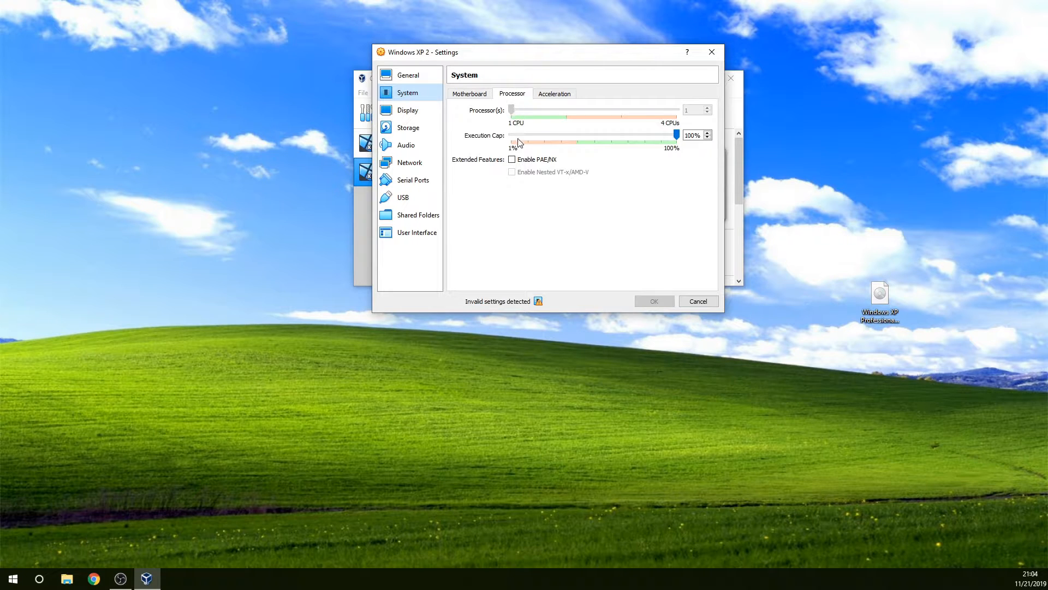
click(555, 94)
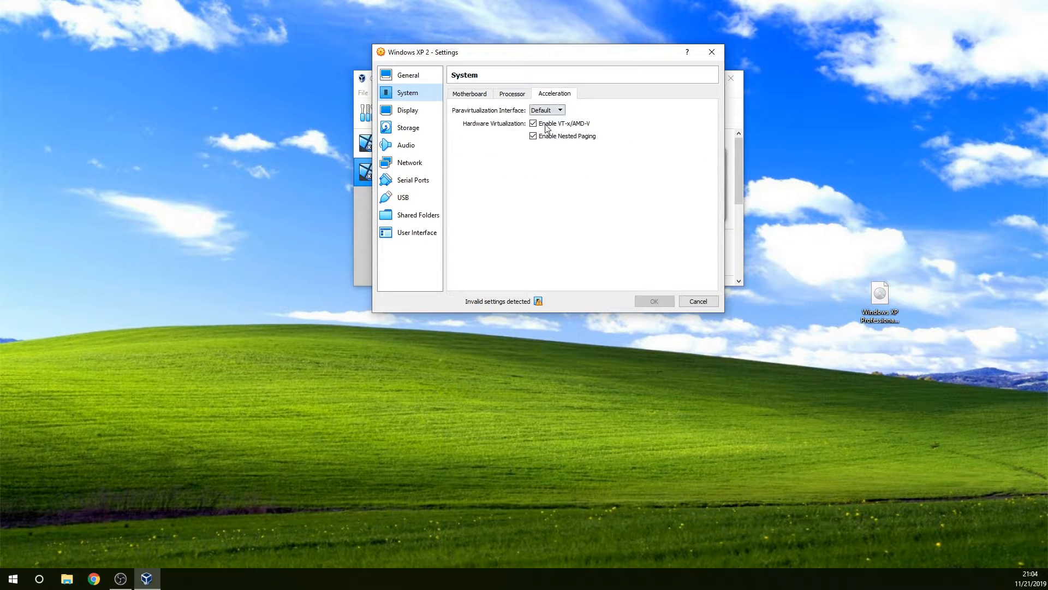
Step: Set the machine's video memory to 64 MB and keep VBoxVGA as the graphics controller
click(415, 111)
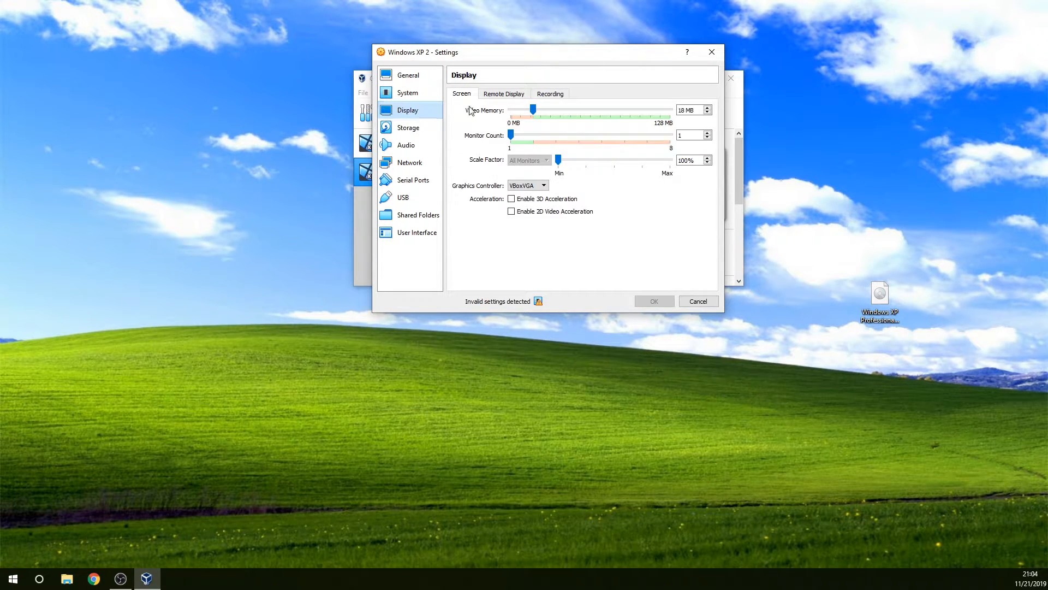
click(534, 110)
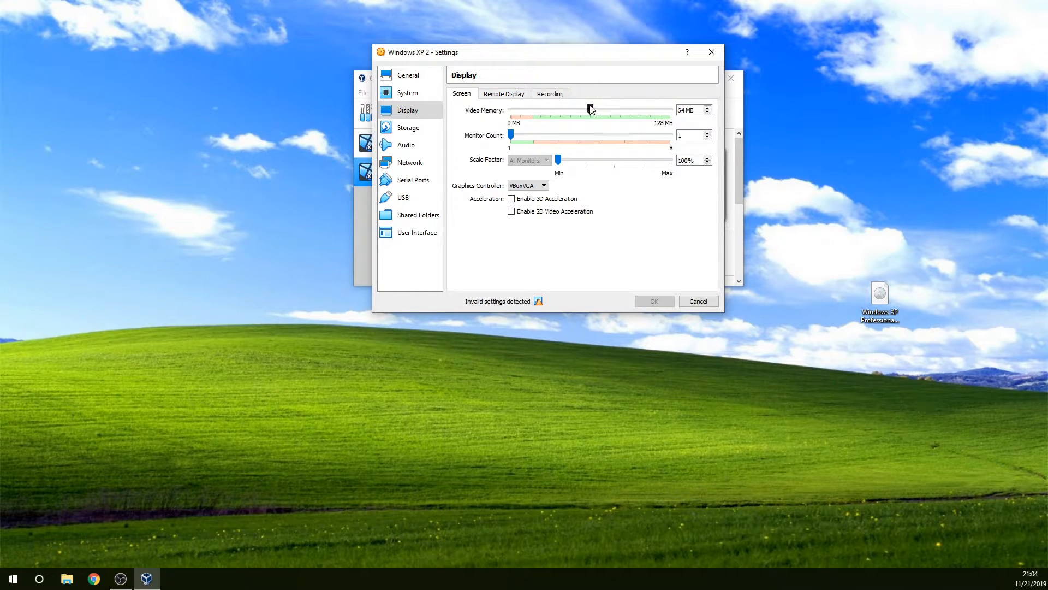
click(527, 185)
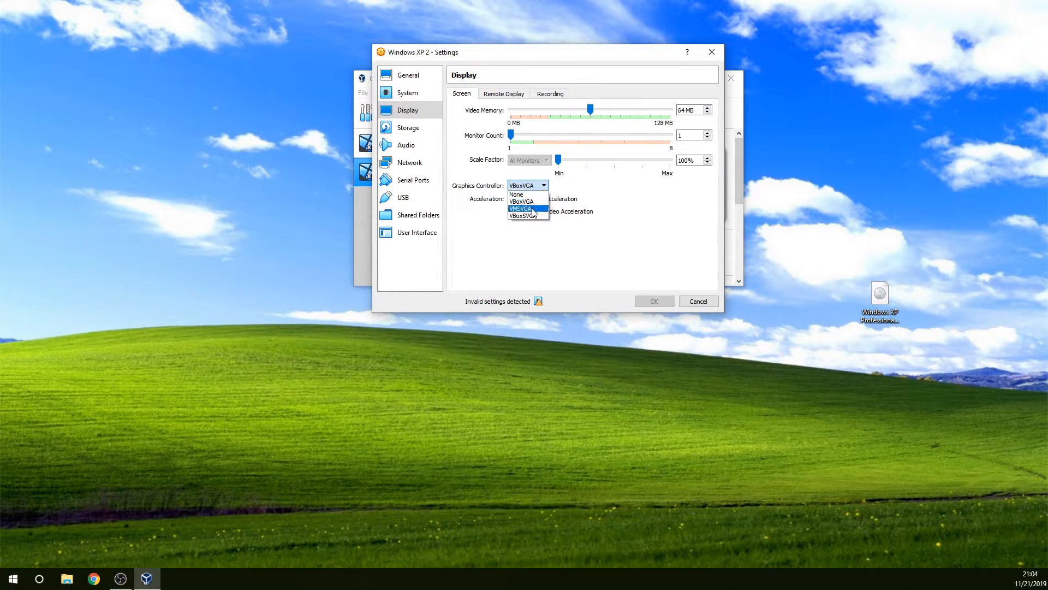
click(531, 204)
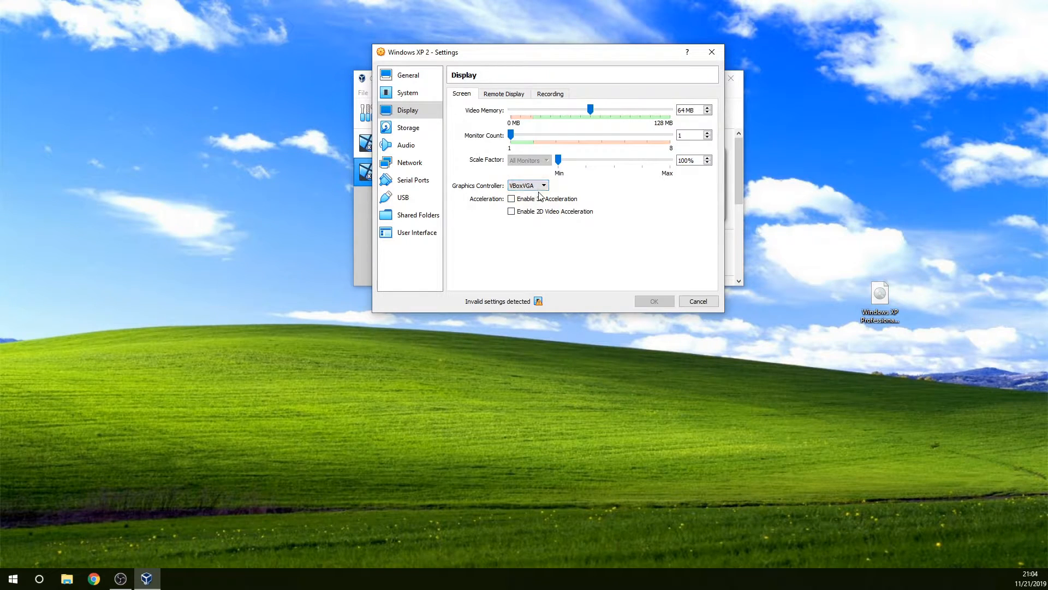
click(528, 213)
Step: Load Windows XP Professional.iso into the machine's empty optical drive
click(415, 129)
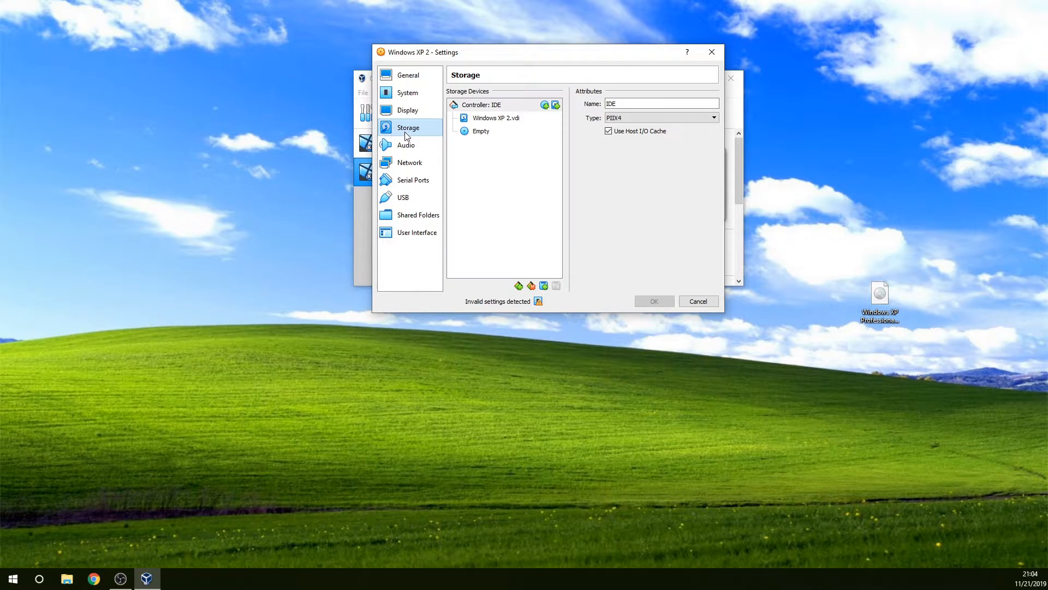
click(478, 132)
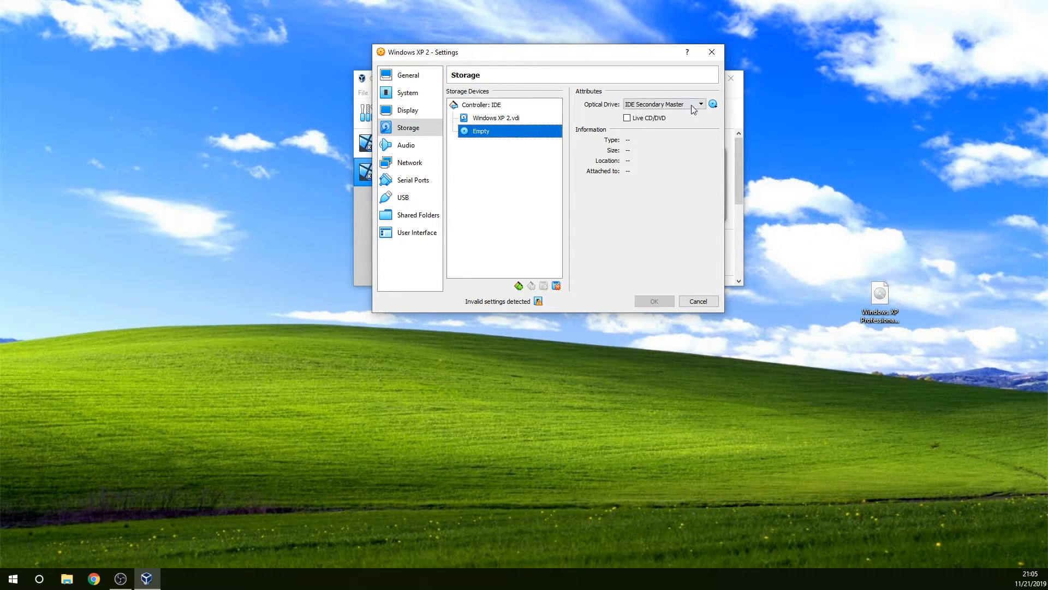
click(714, 105)
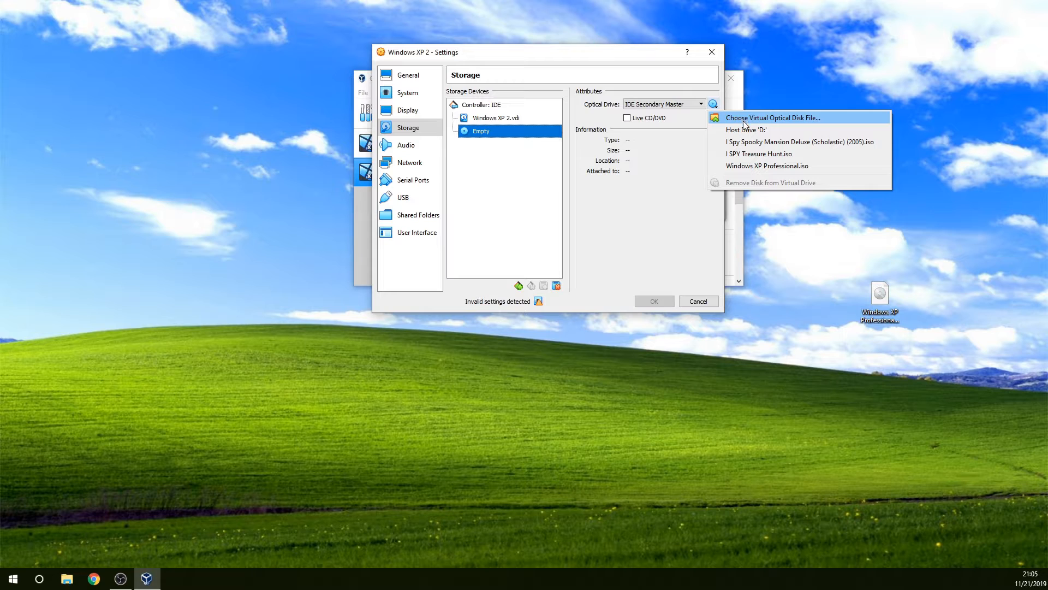
click(753, 165)
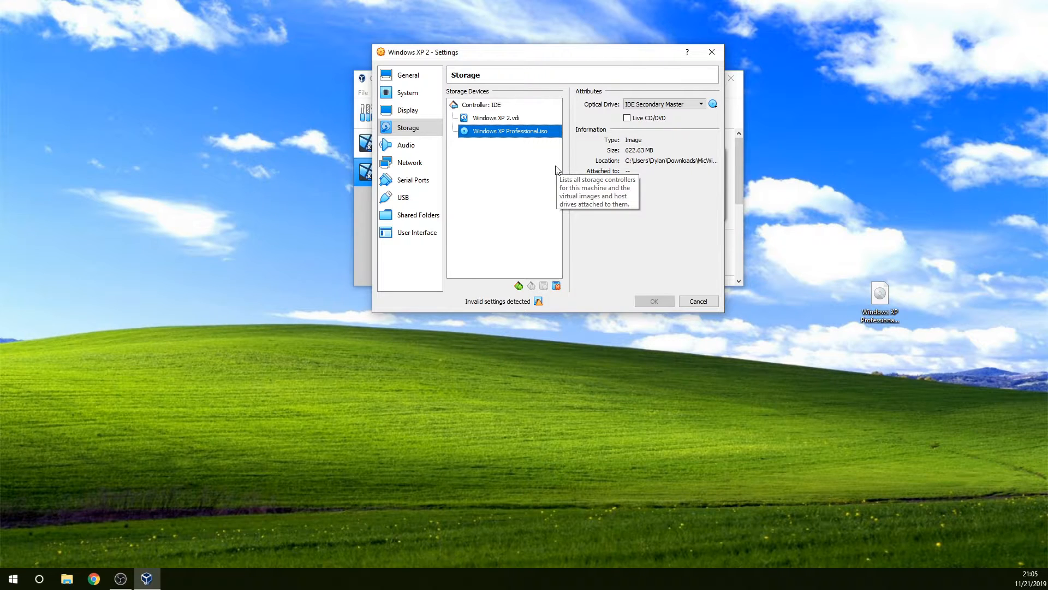
Step: Review the machine's audio, network, serial port, USB and shared folder settings
click(407, 147)
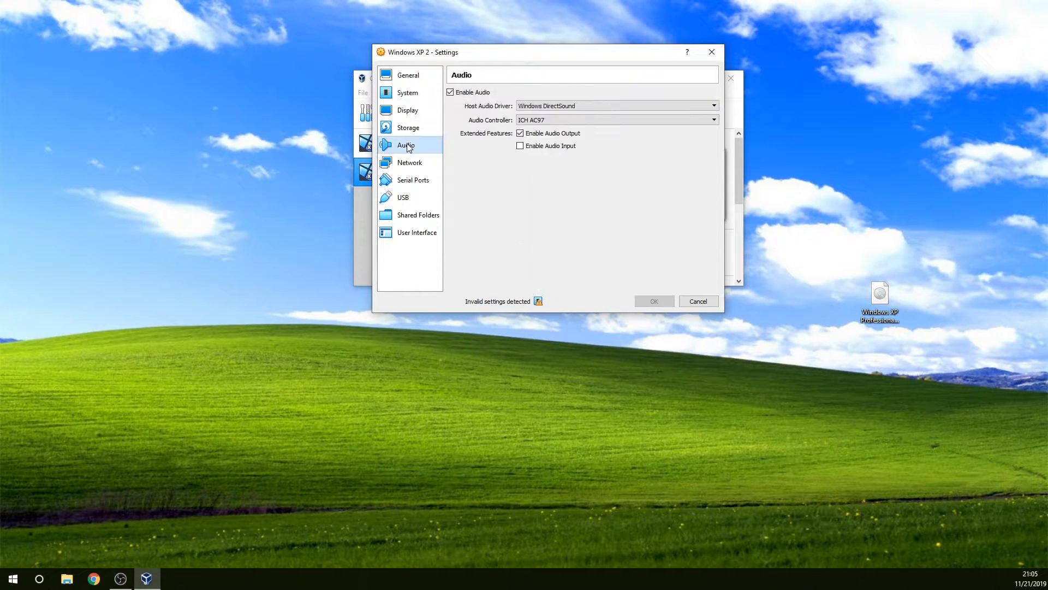
click(410, 168)
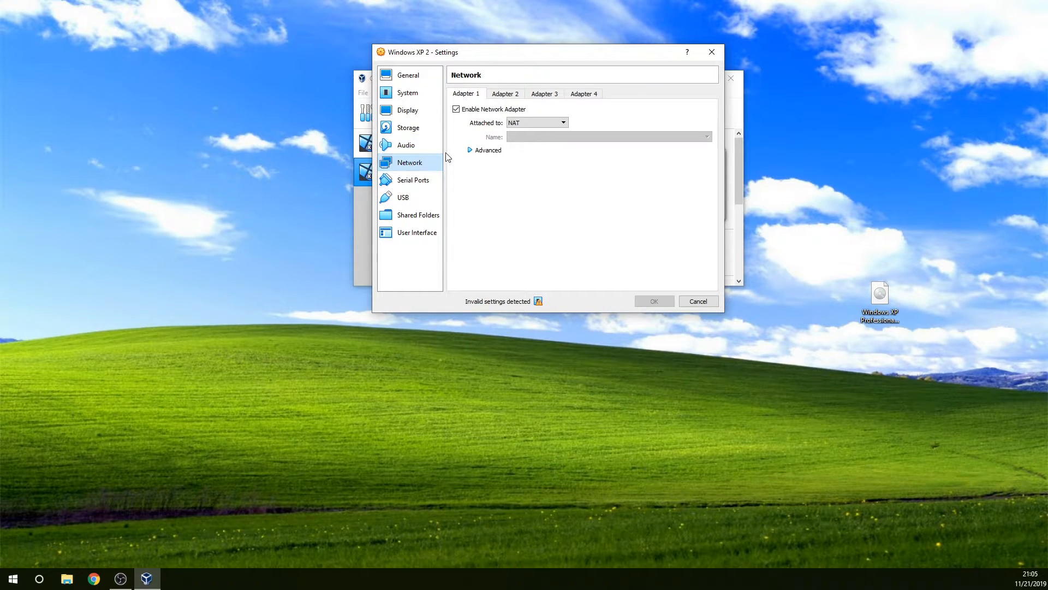
click(417, 181)
click(423, 199)
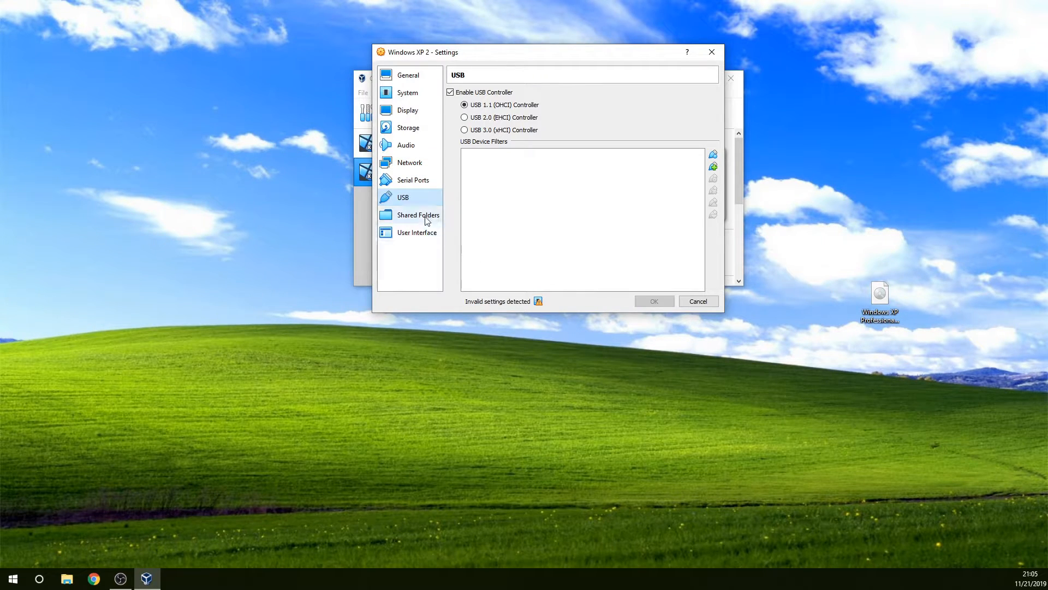
click(430, 216)
Step: Check the reason for the invalid settings notice and disable VT-x/AMD-V hardware virtualization for the machine
click(419, 96)
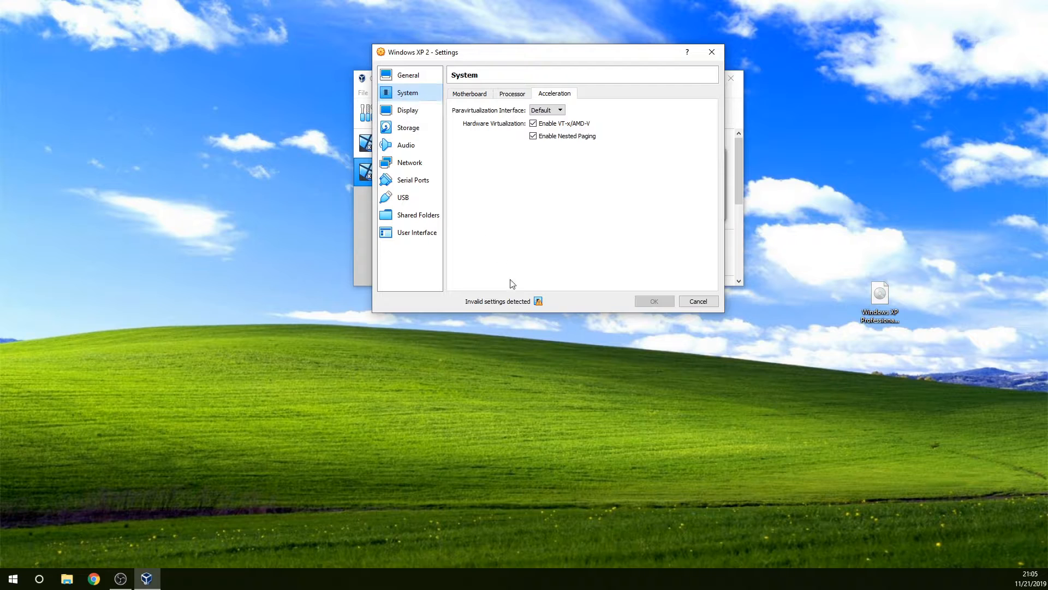
mouse_move(539, 302)
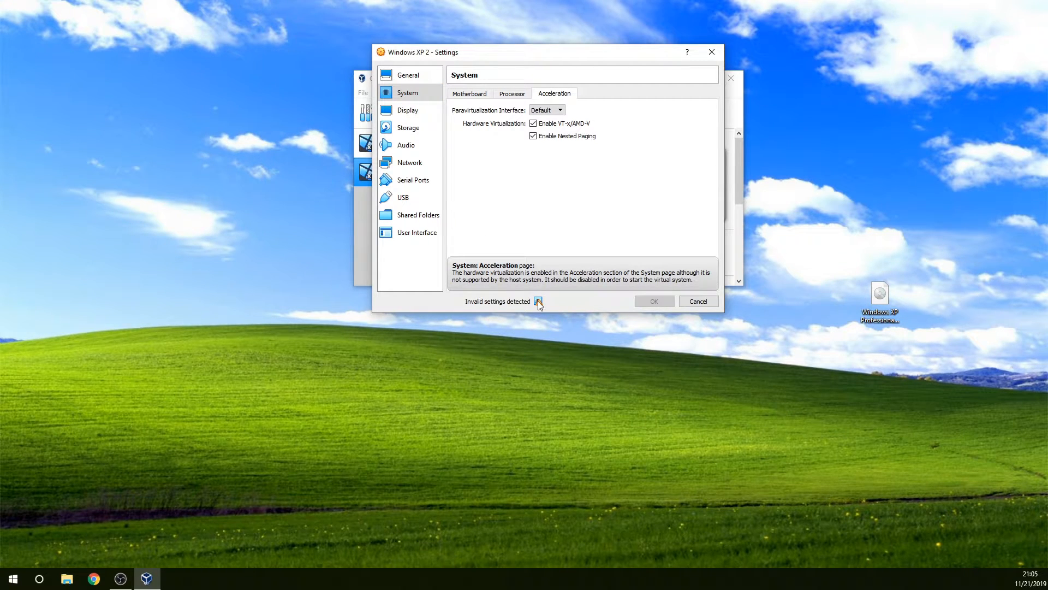
click(546, 124)
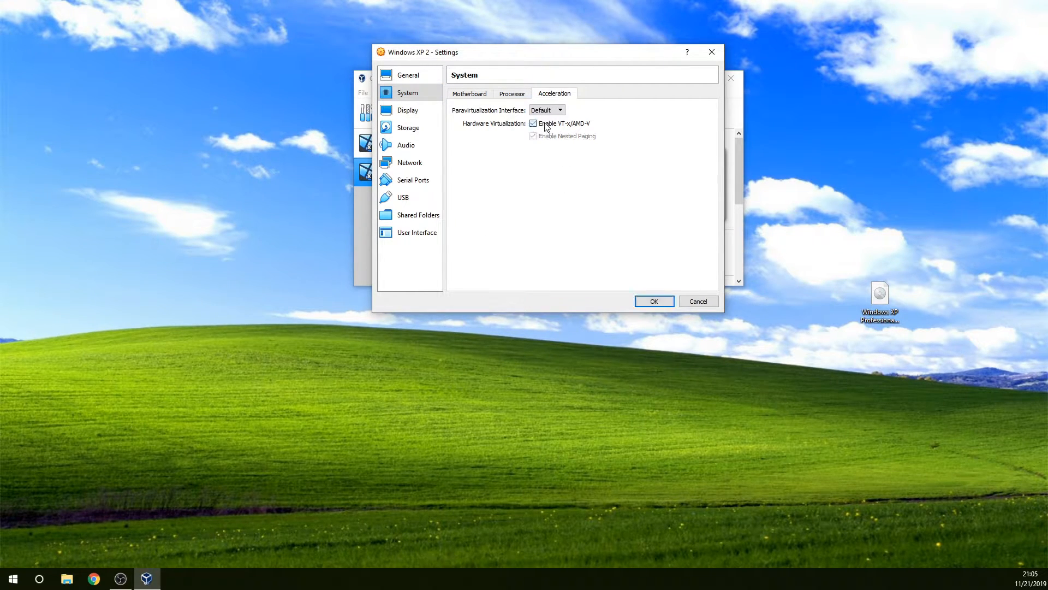
Step: Save the settings with VT-x/AMD-V hardware virtualization disabled and start the Windows XP 2 machine
click(546, 126)
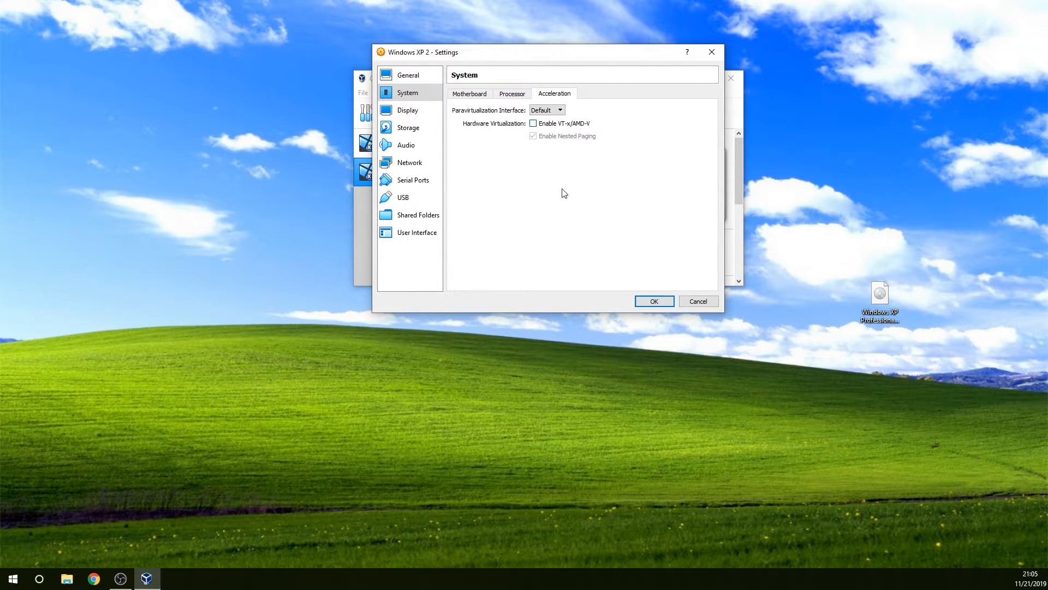
click(655, 302)
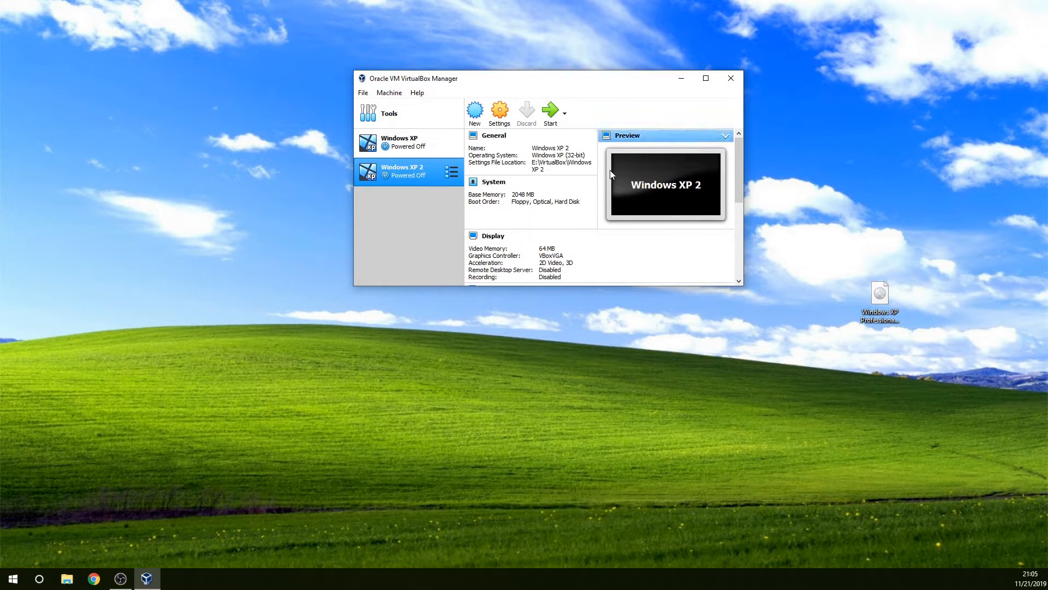
click(550, 110)
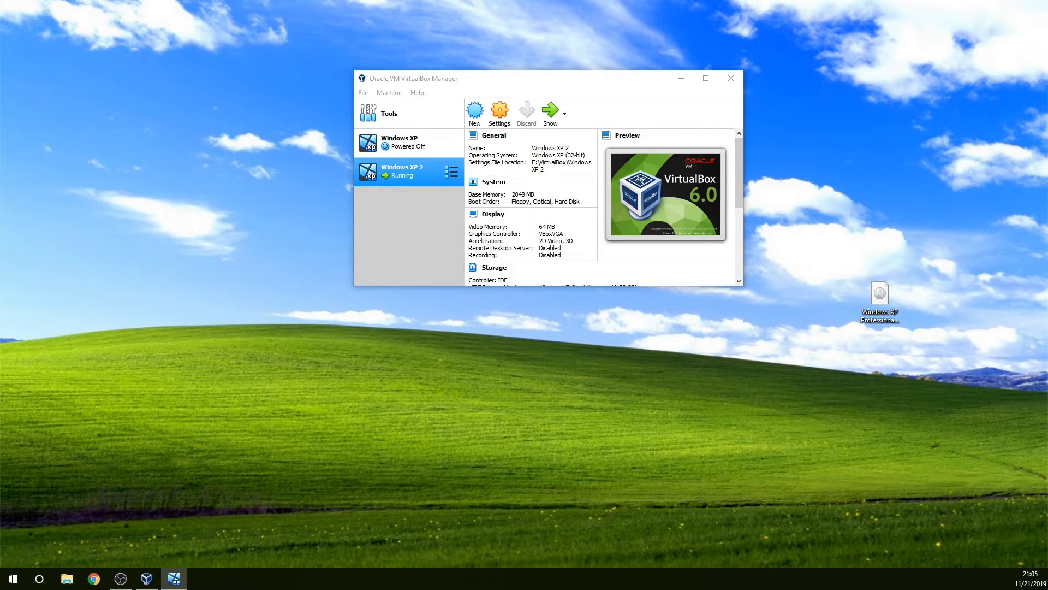
Step: Let the running machine capture the mouse and keyboard, and switch its window to full-screen mode
drag(653, 175, 616, 102)
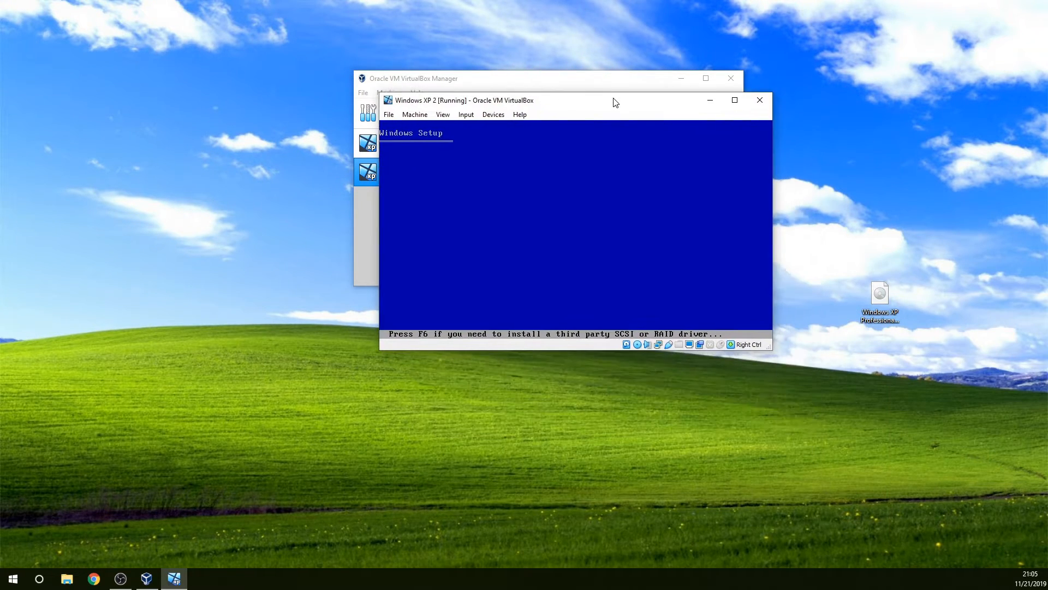
click(536, 196)
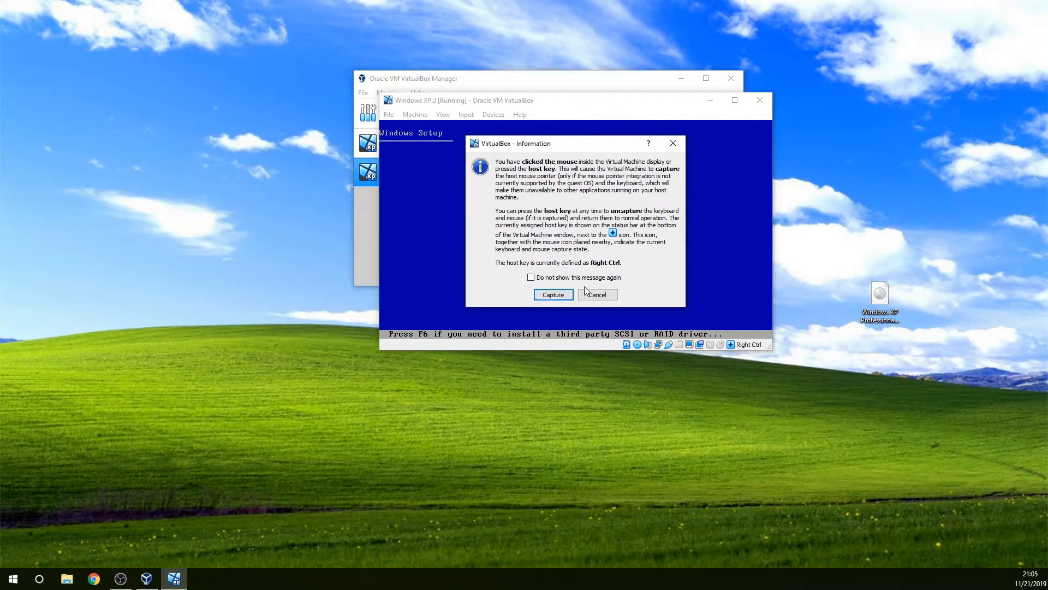
click(559, 296)
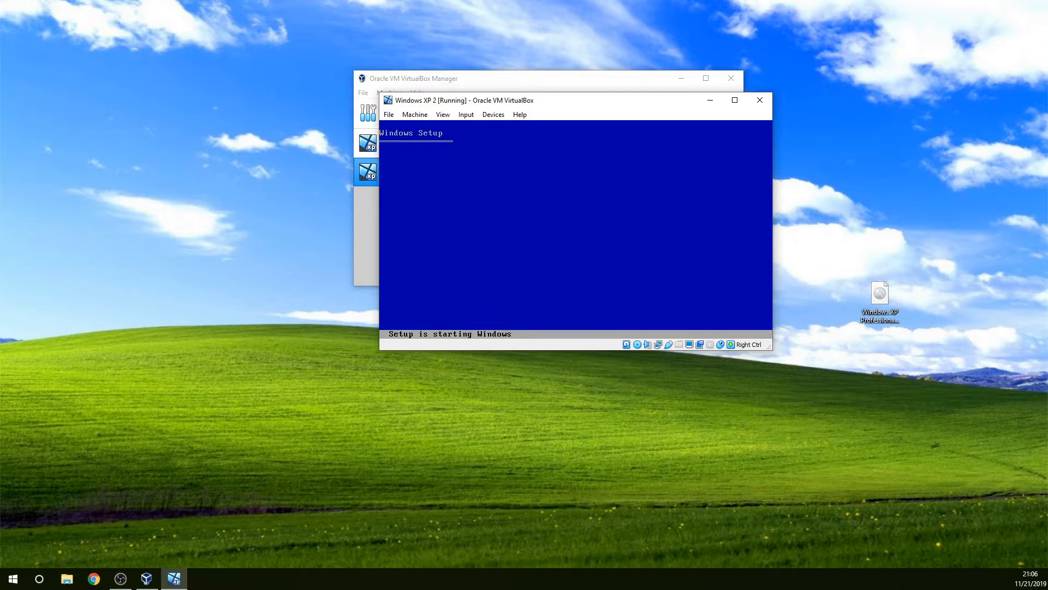
key(Control_R+f)
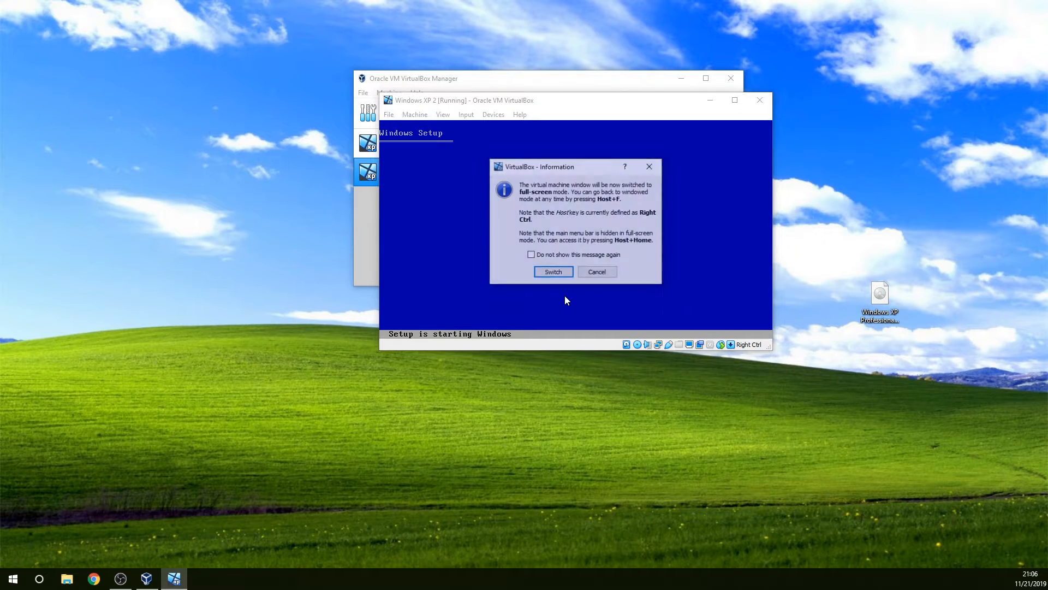
key(Return)
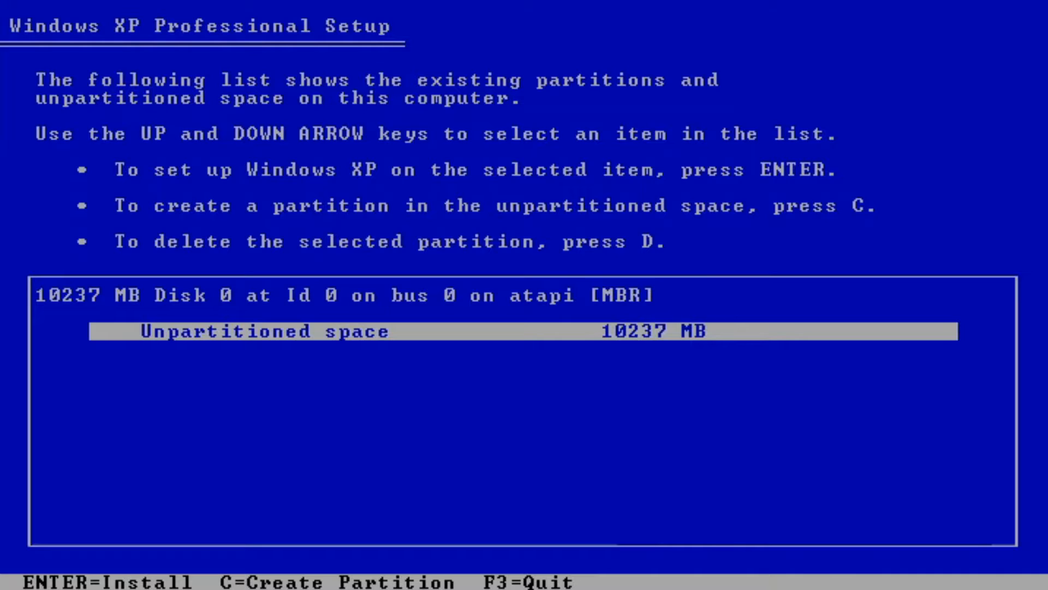
Step: Set up Windows XP on the unpartitioned space and format the new partition with the full NTFS option
key(Return)
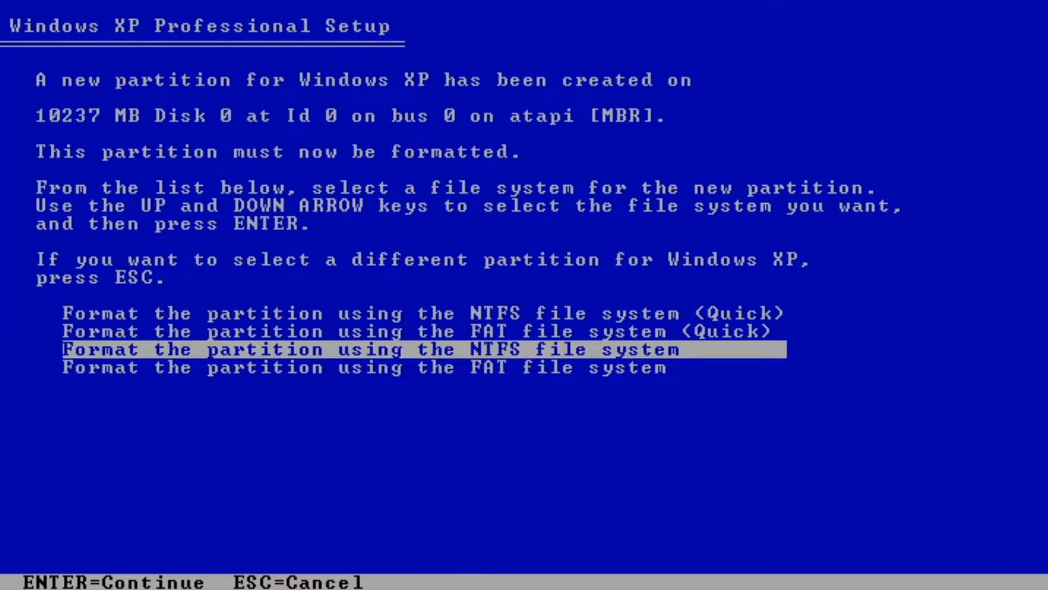
key(Return)
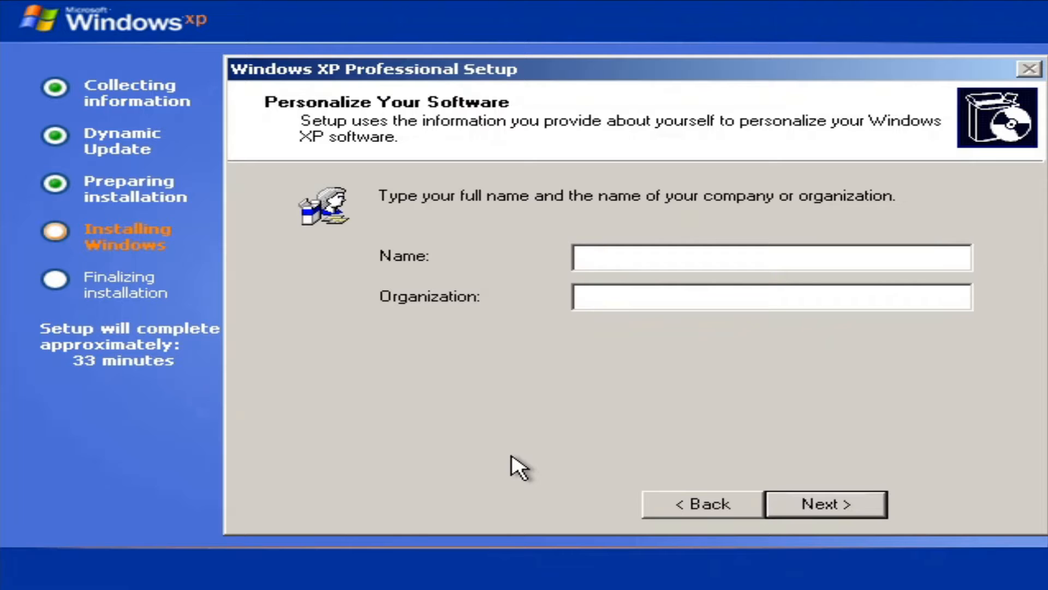
Step: Personalize the software with the name User and accept the suggested computer name without setting an Administrator password
text(User)
click(821, 500)
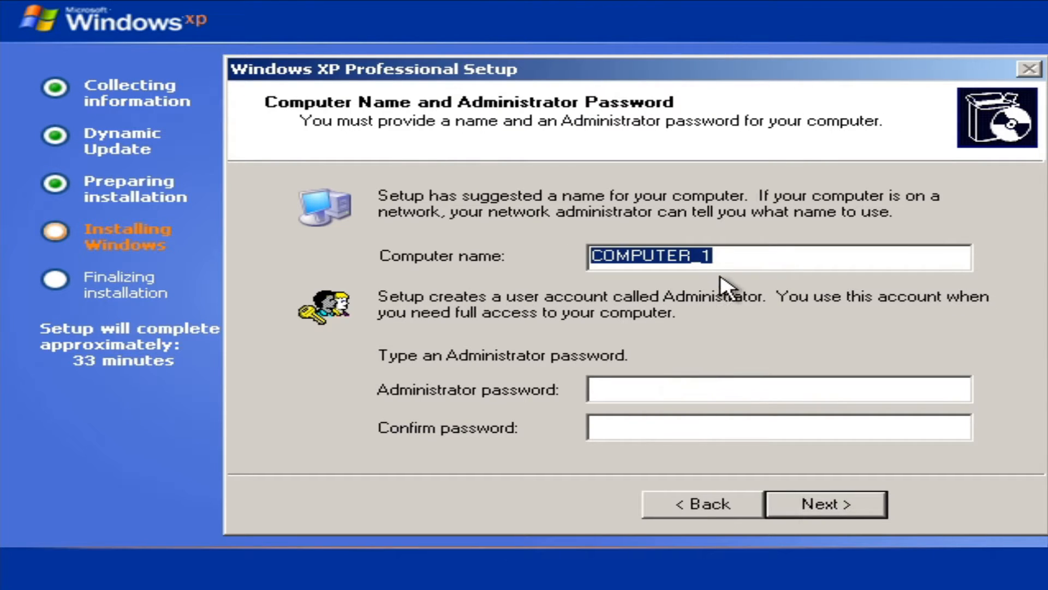
click(832, 502)
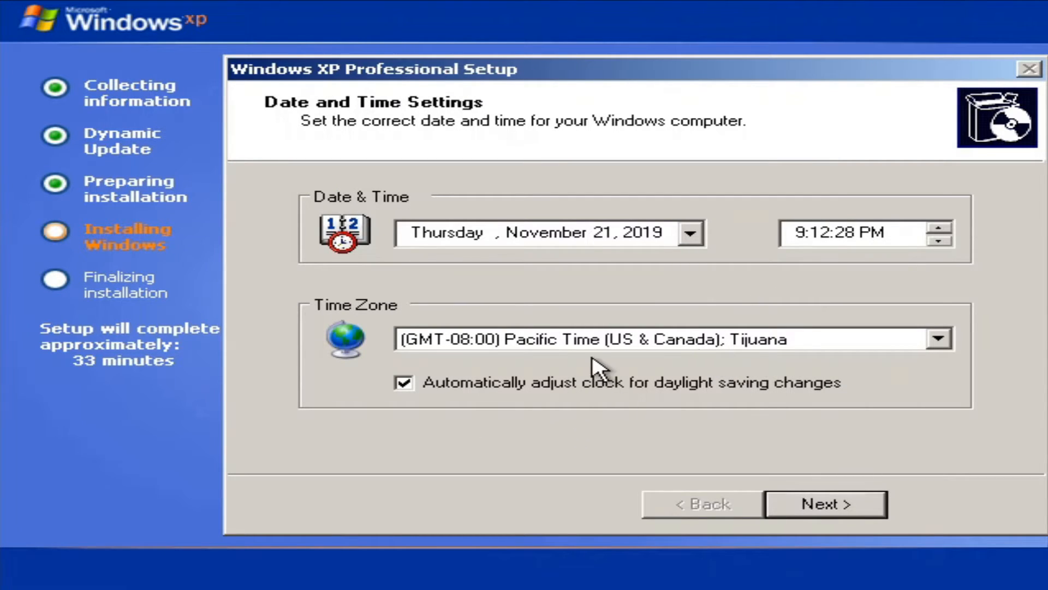
Step: Set the time zone to (GMT-05:00) Eastern Time (US & Canada) and continue the installation
click(600, 342)
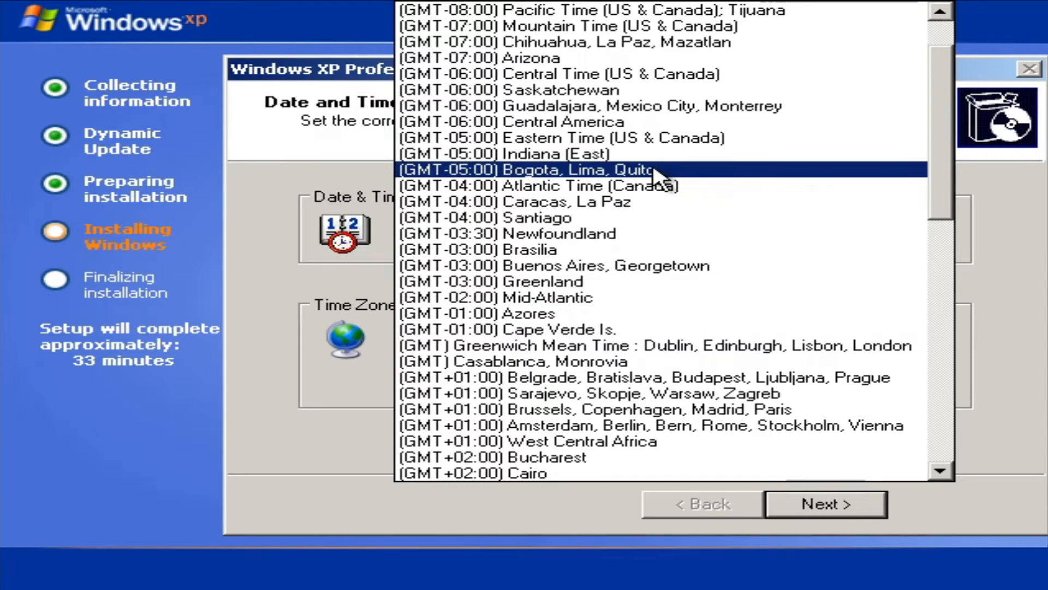
key(Escape)
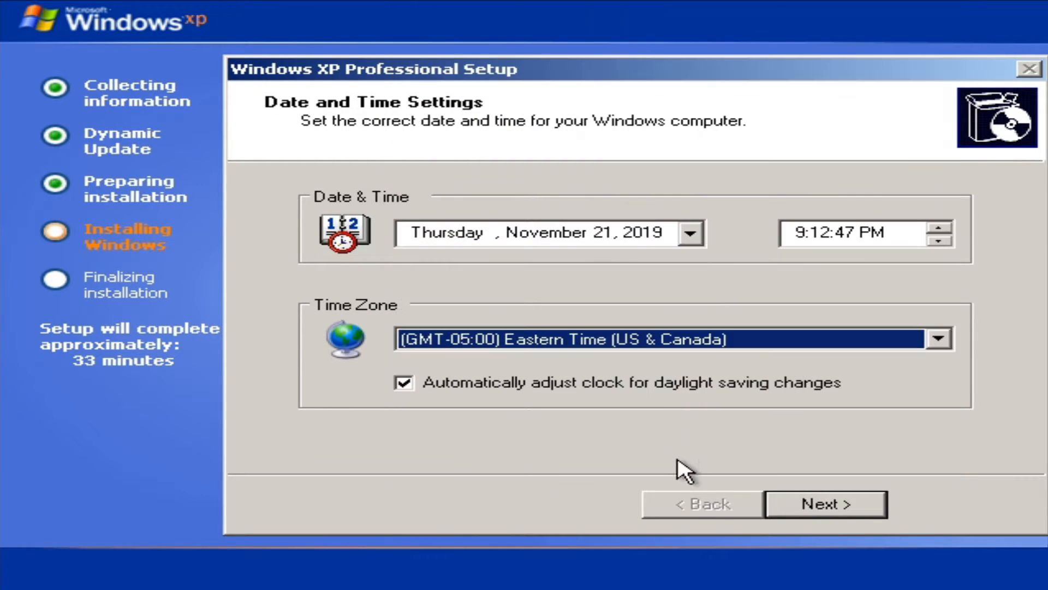
click(807, 506)
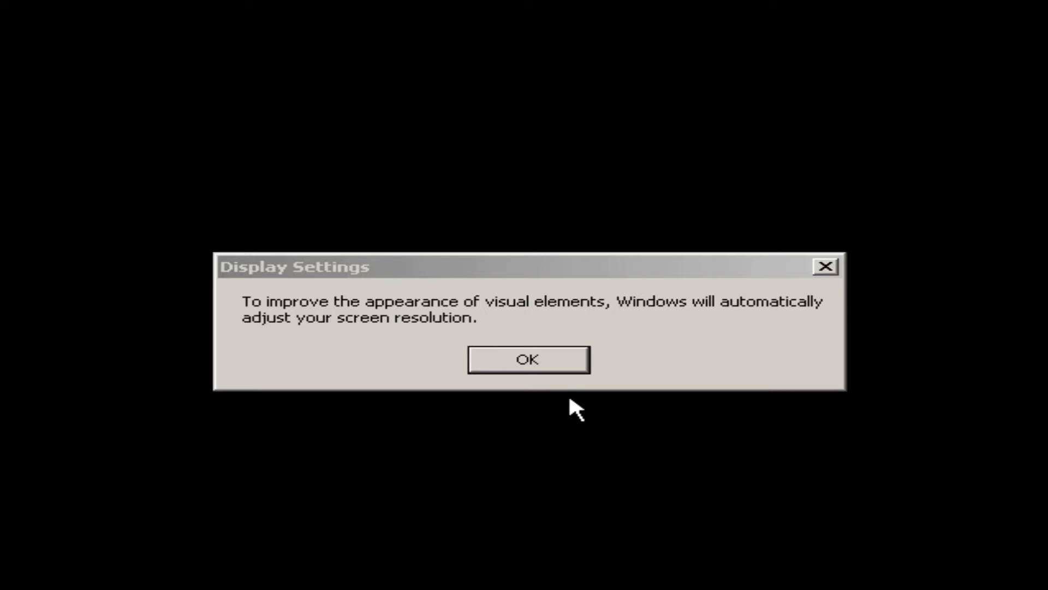
Step: Accept the automatic screen resolution adjustment and proceed past the Welcome to Microsoft Windows page
key(Return)
click(277, 107)
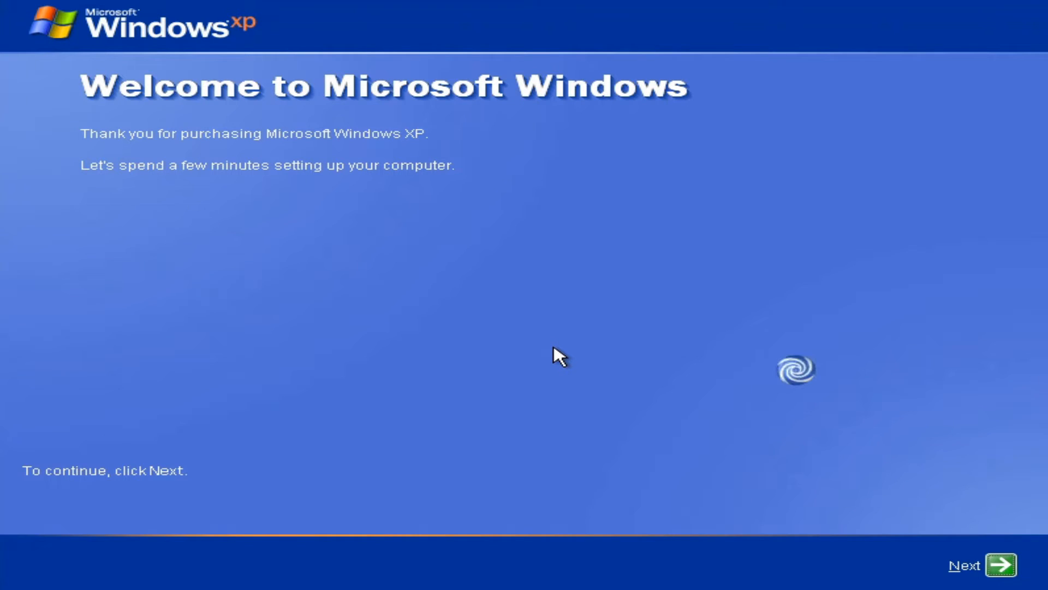
click(1005, 566)
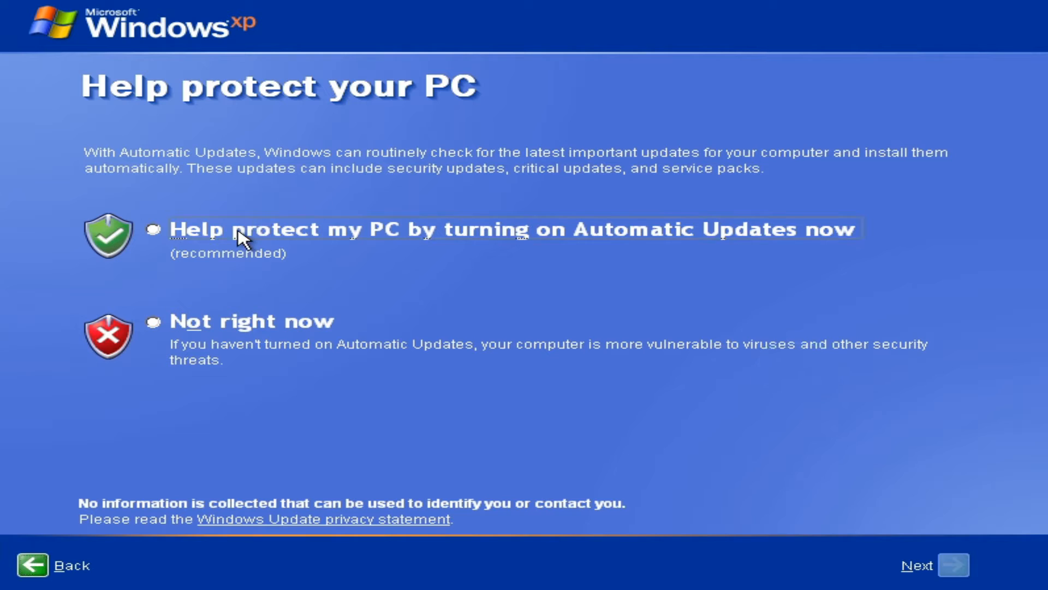
Step: Turn on Automatic Updates and skip the Internet connectivity check
click(242, 234)
click(961, 562)
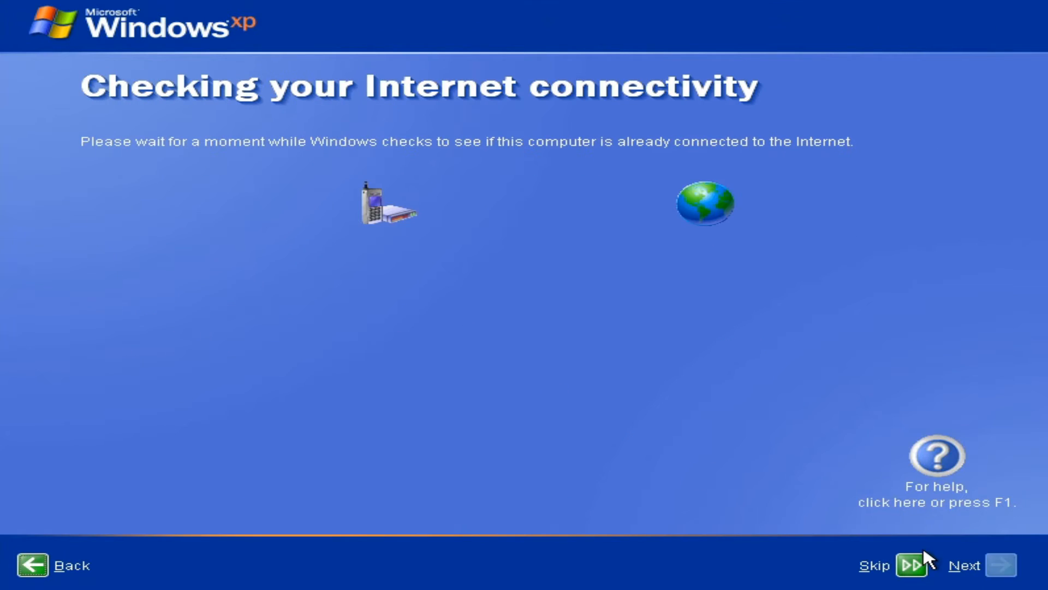
click(911, 565)
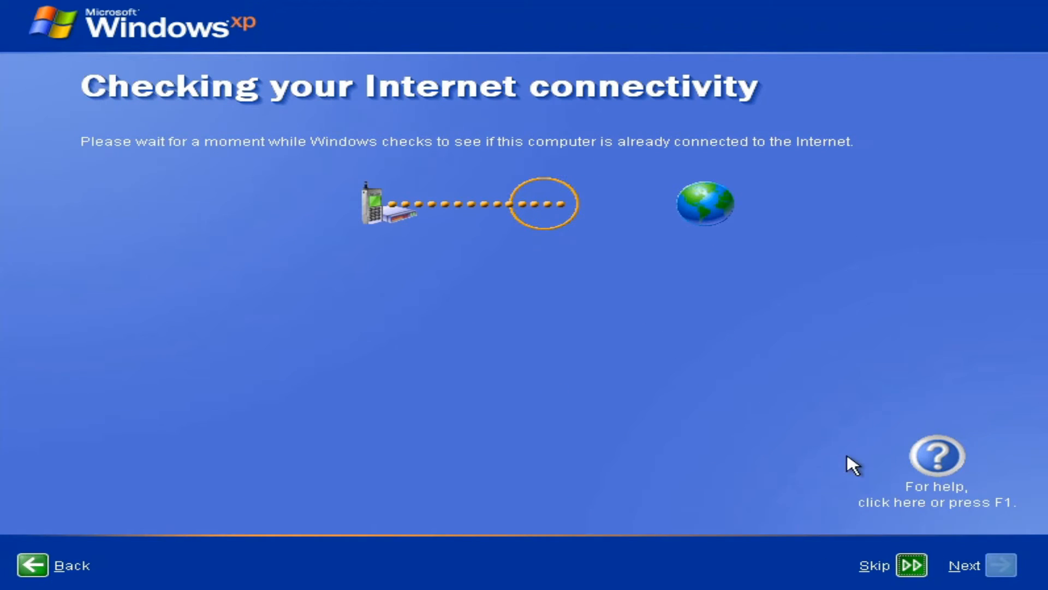
Step: Decline online registration with Microsoft and finish the setup with User as the first account name
click(183, 224)
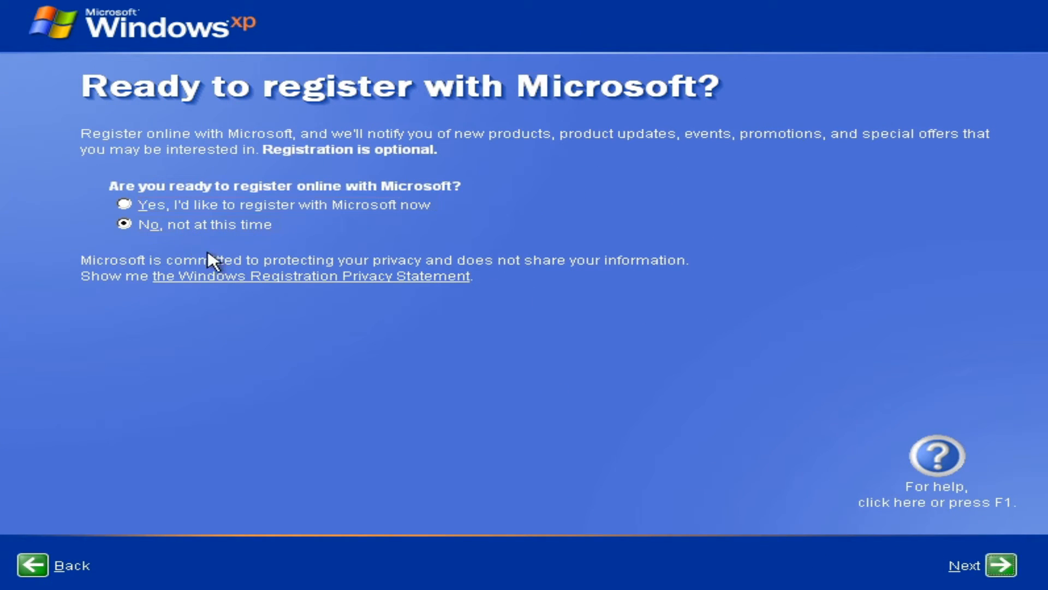
click(999, 566)
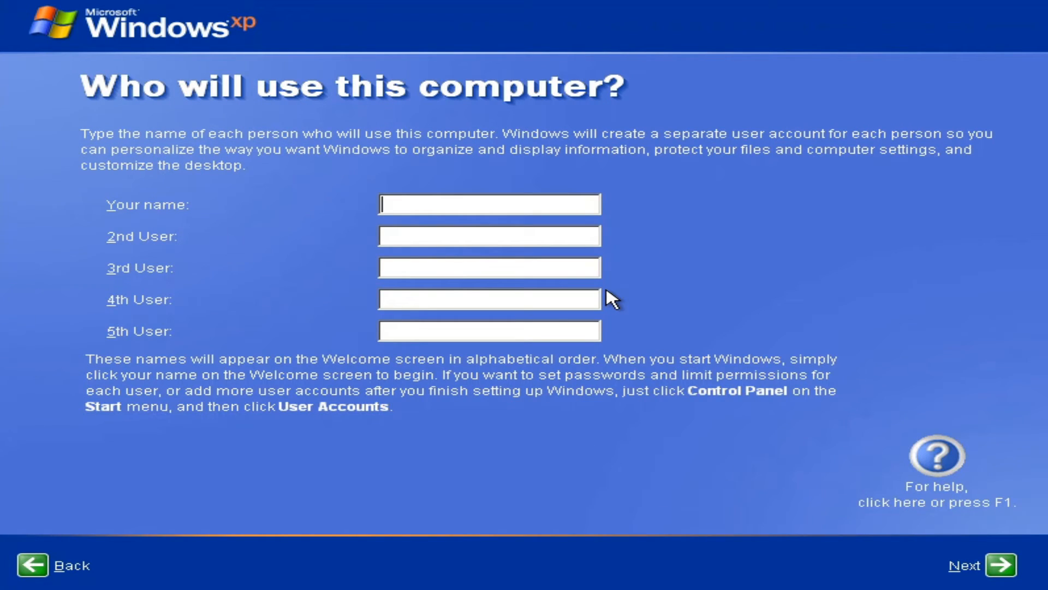
text(User)
click(1001, 566)
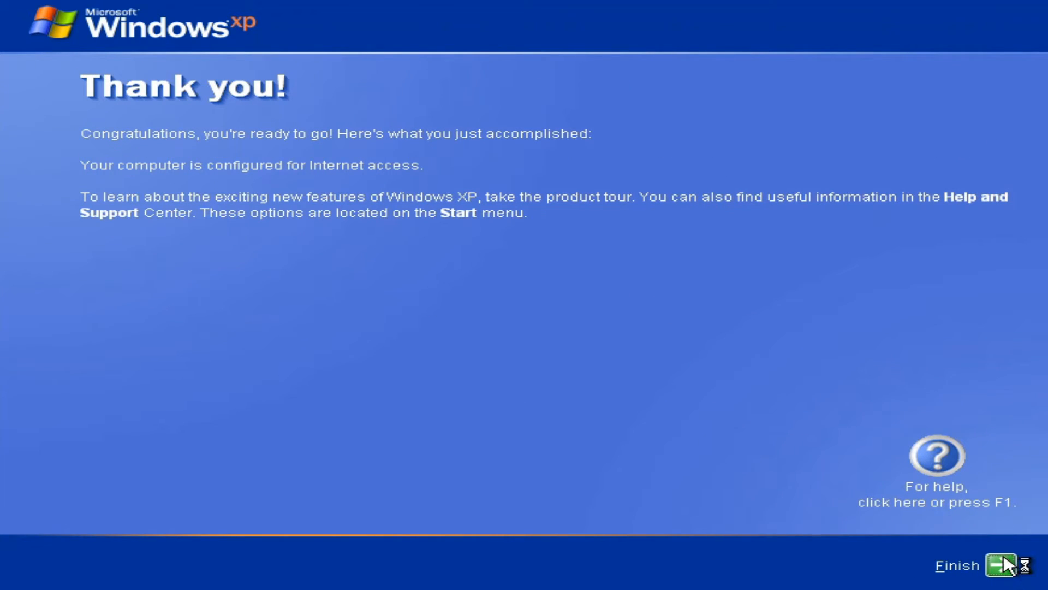
click(1004, 559)
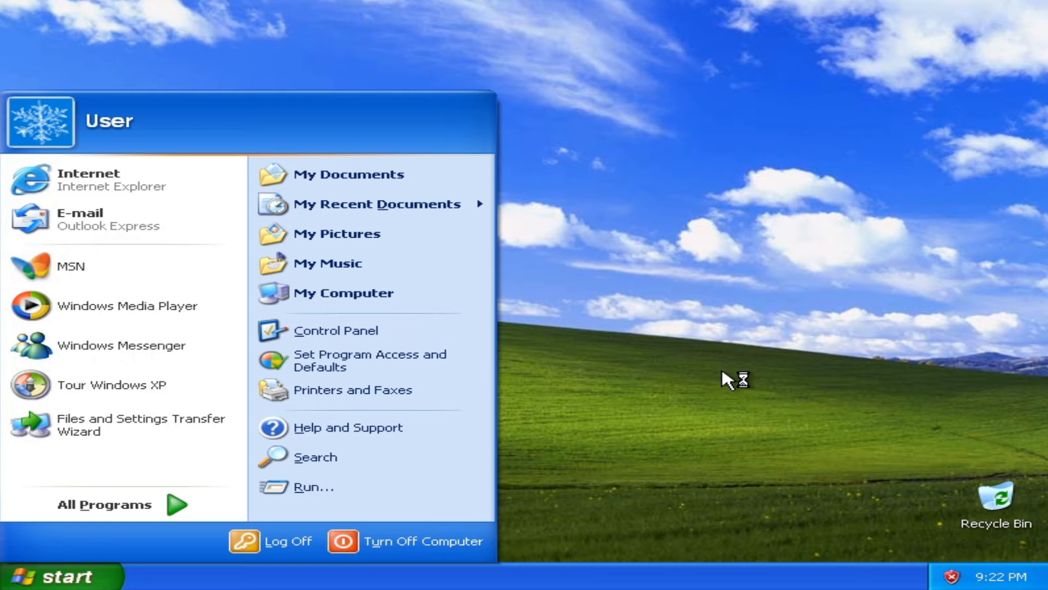
Step: Close the guest's Start menu and insert the Guest Additions CD image into the machine
click(721, 371)
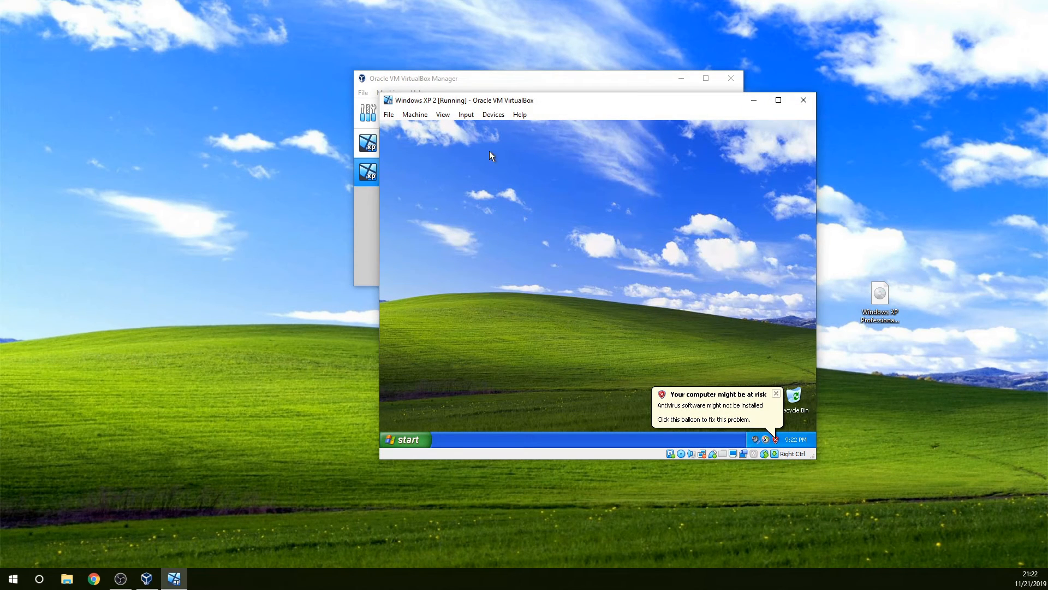
click(493, 115)
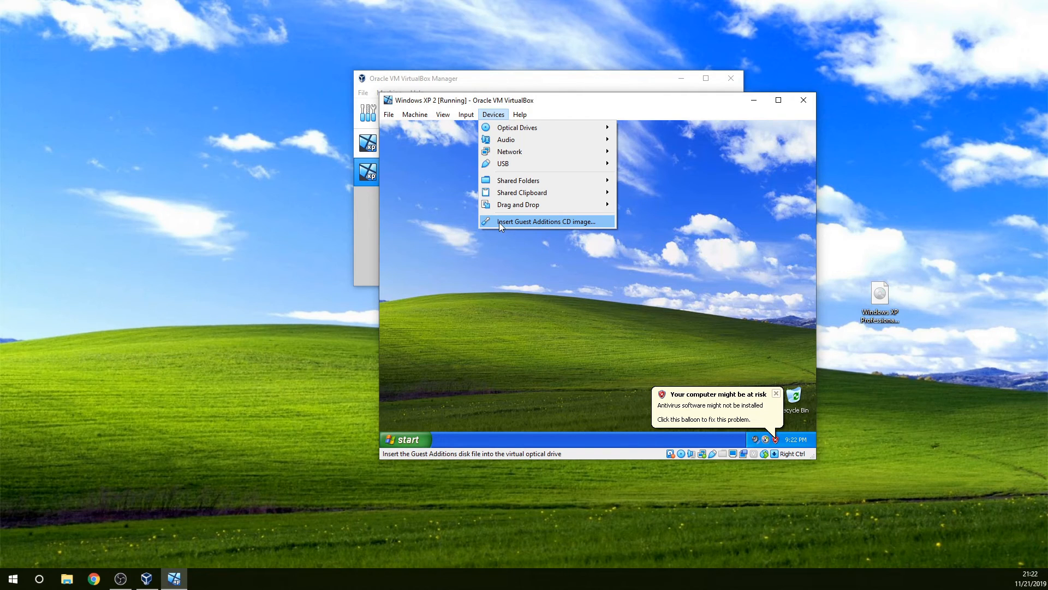
click(499, 222)
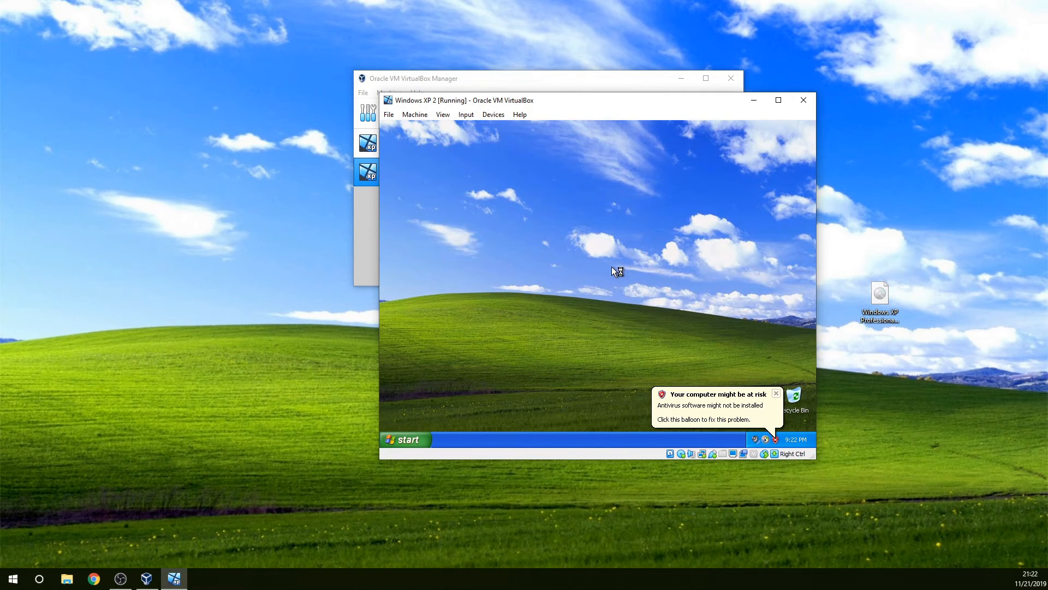
Step: Install VirtualBox Guest Additions 6.0.14 in the default destination folder and reboot the guest immediately
click(648, 373)
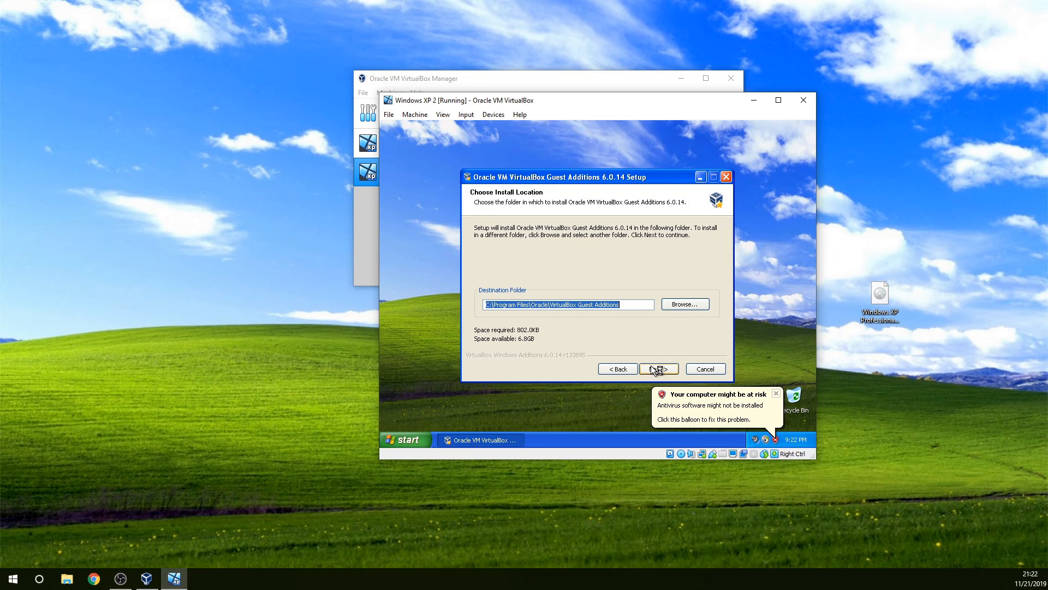
click(657, 369)
click(657, 369)
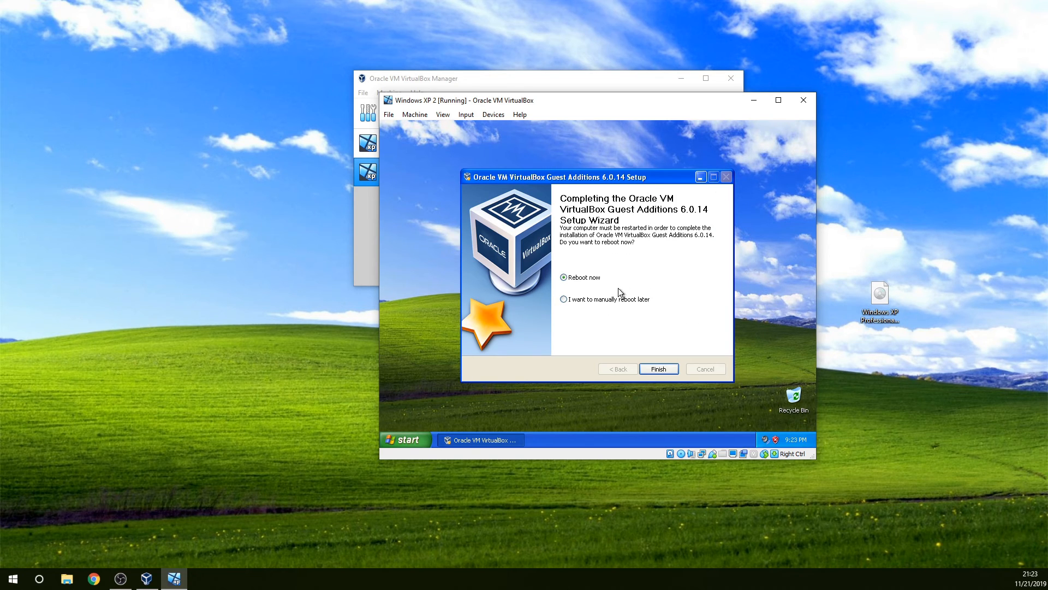
click(655, 372)
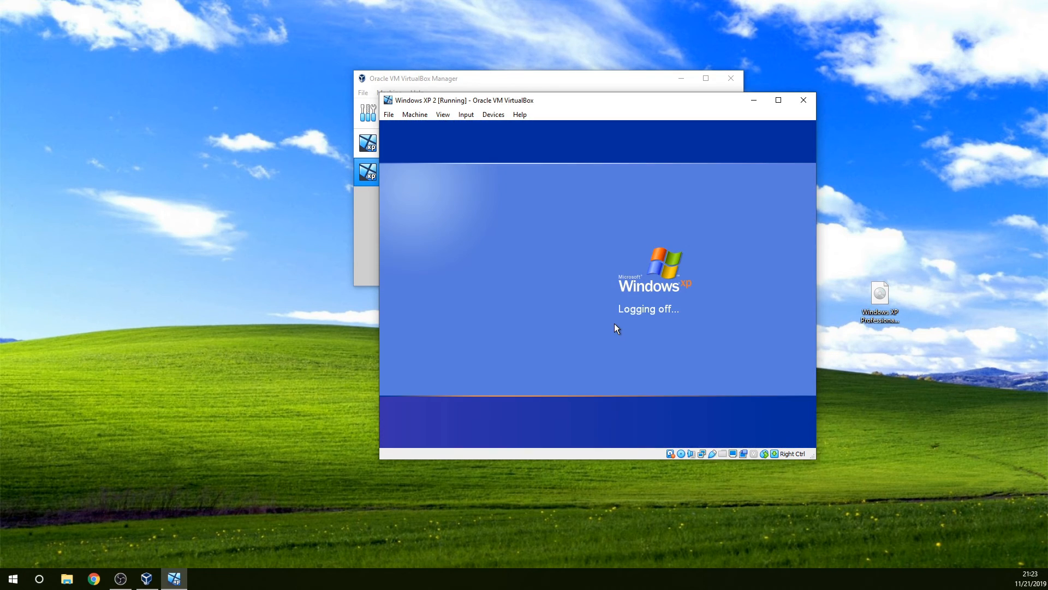
Step: Switch the machine to full-screen mode and dismiss the Display Settings and Windows XP tour notifications
key(Control_R+f)
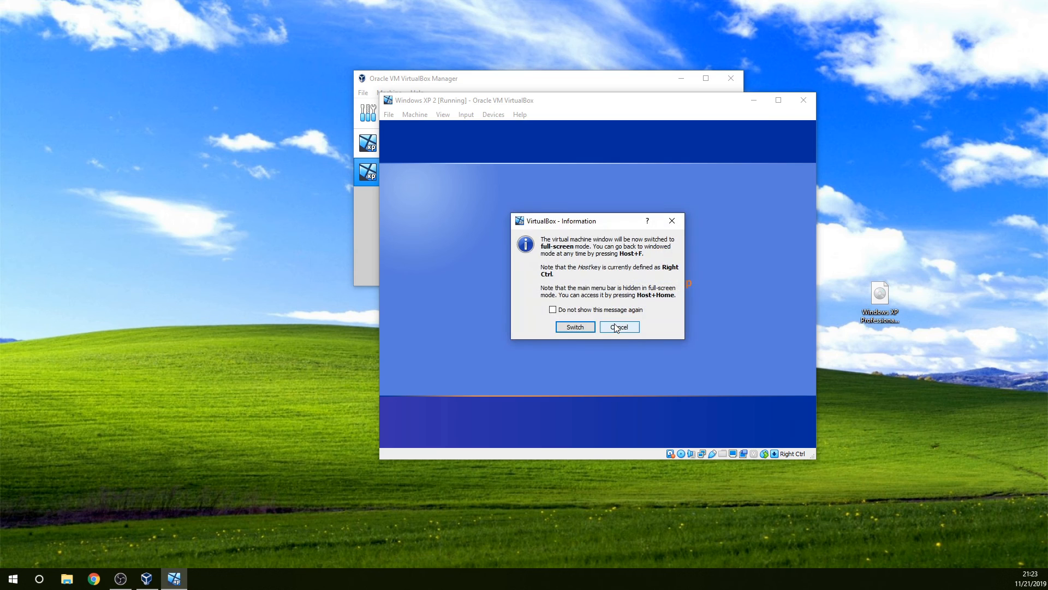
key(Return)
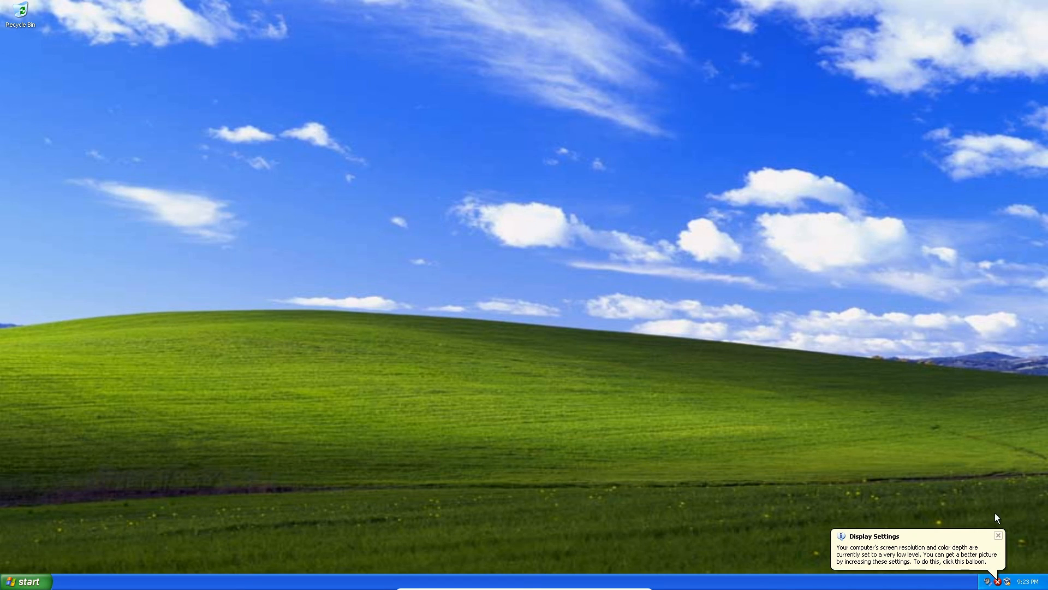
click(998, 536)
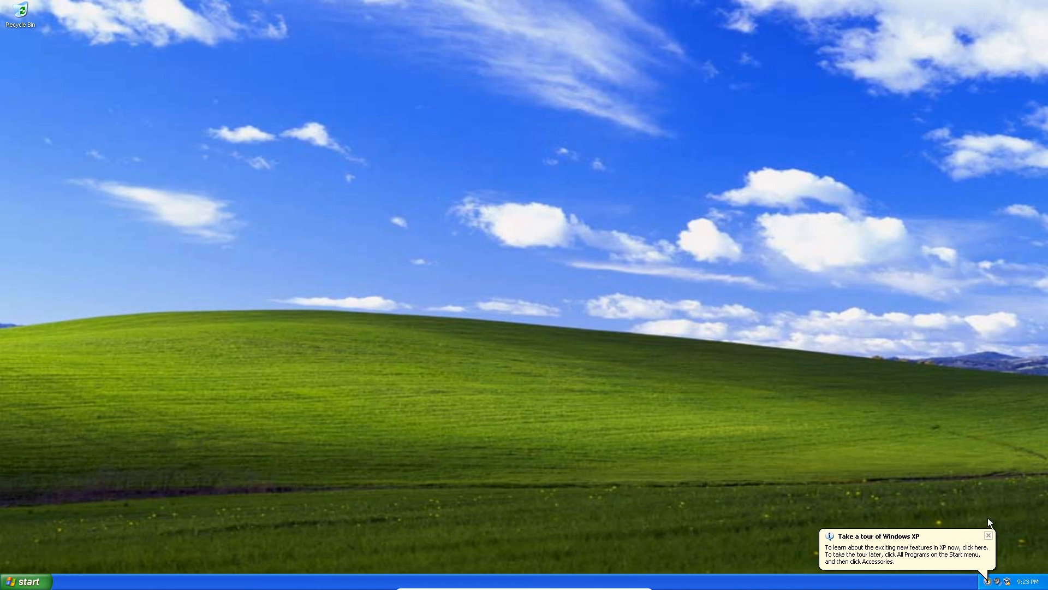
click(988, 536)
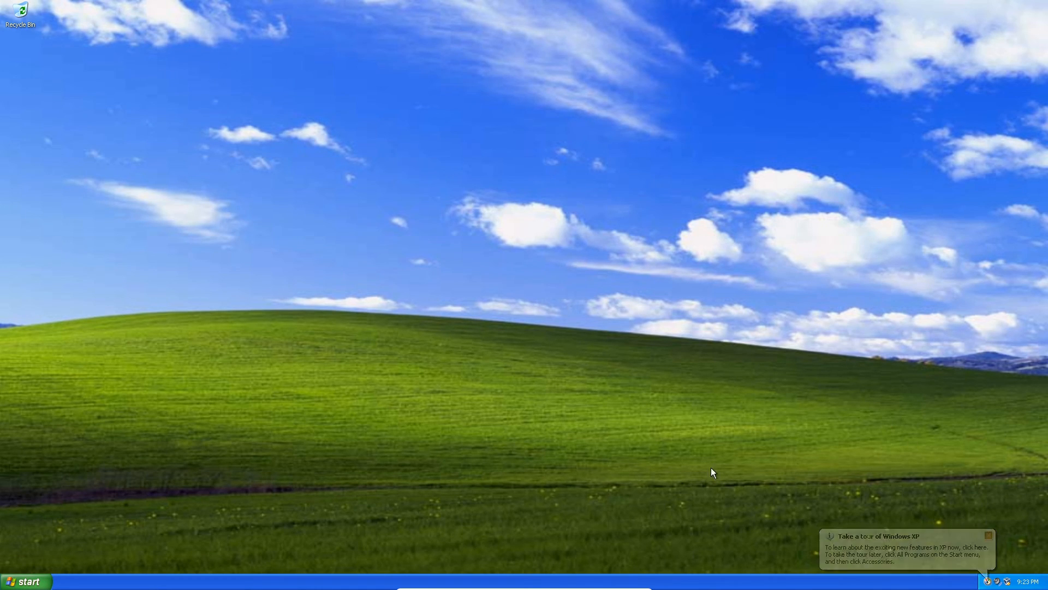
Step: Open the Start menu on the Windows XP desktop
right_click(519, 299)
click(24, 581)
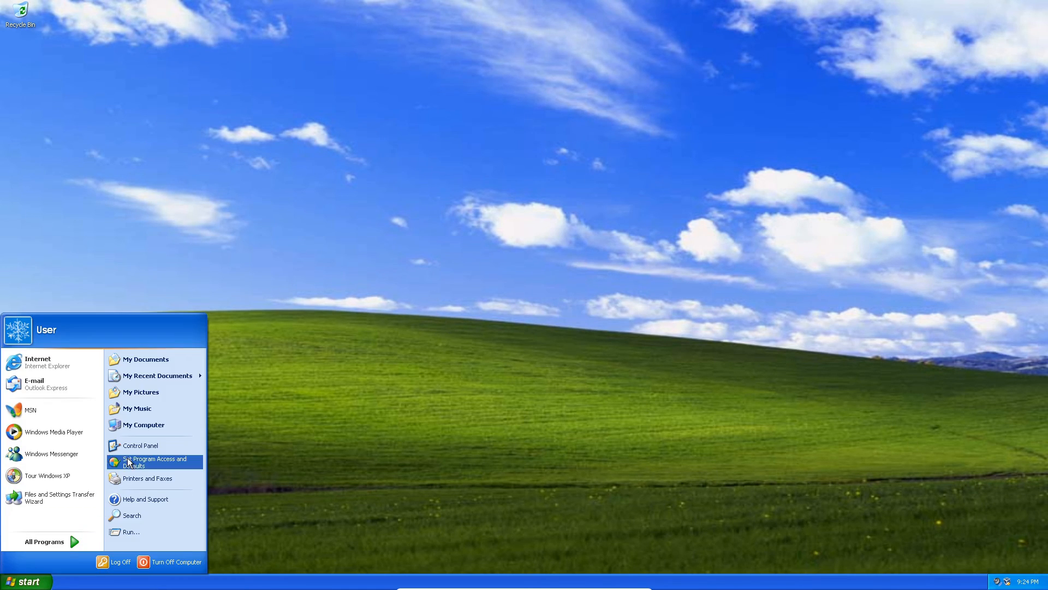